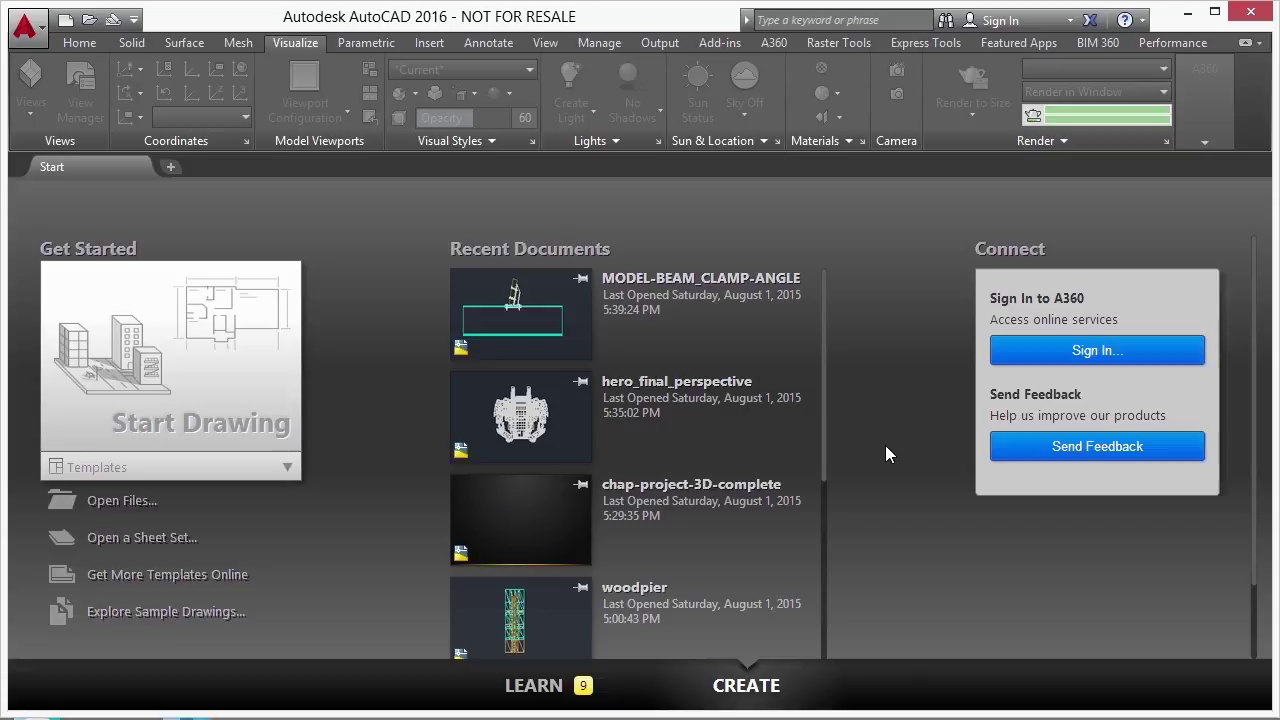
# Step: Open the drawing MODEL-BEAM_CLAMP-ANGLE.dwg
pyautogui.click(106, 502)
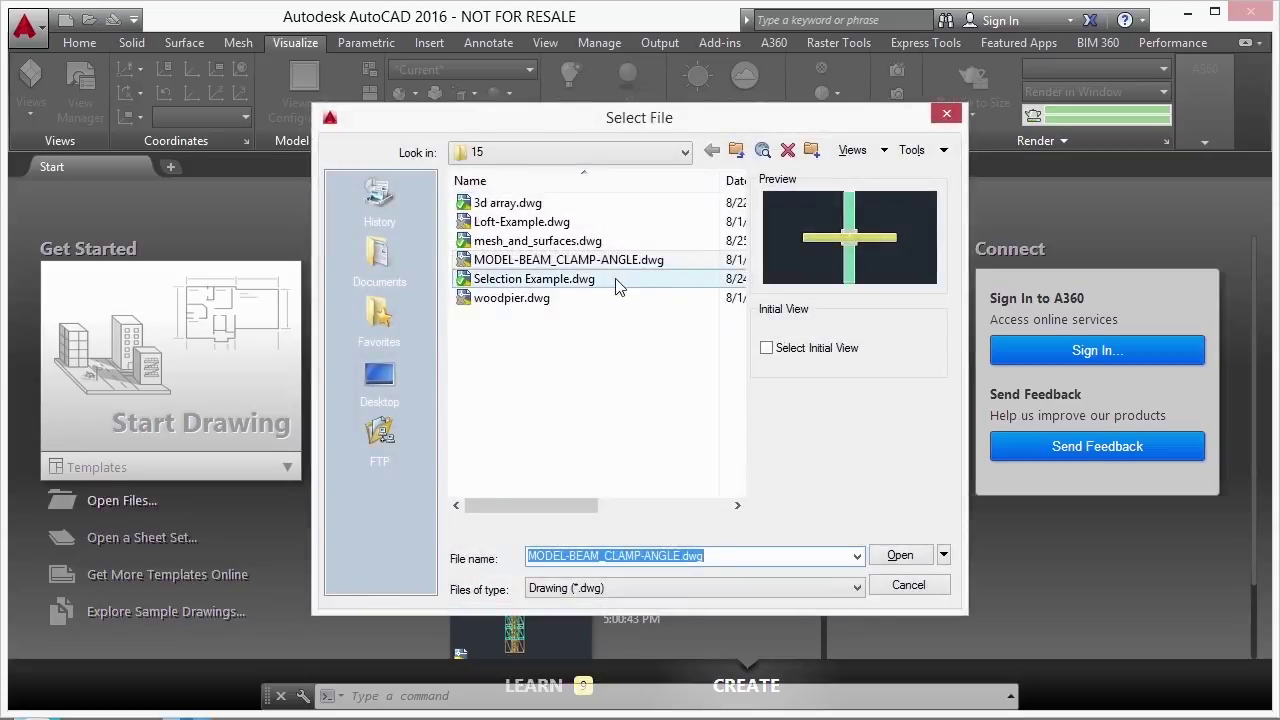
pyautogui.click(605, 262)
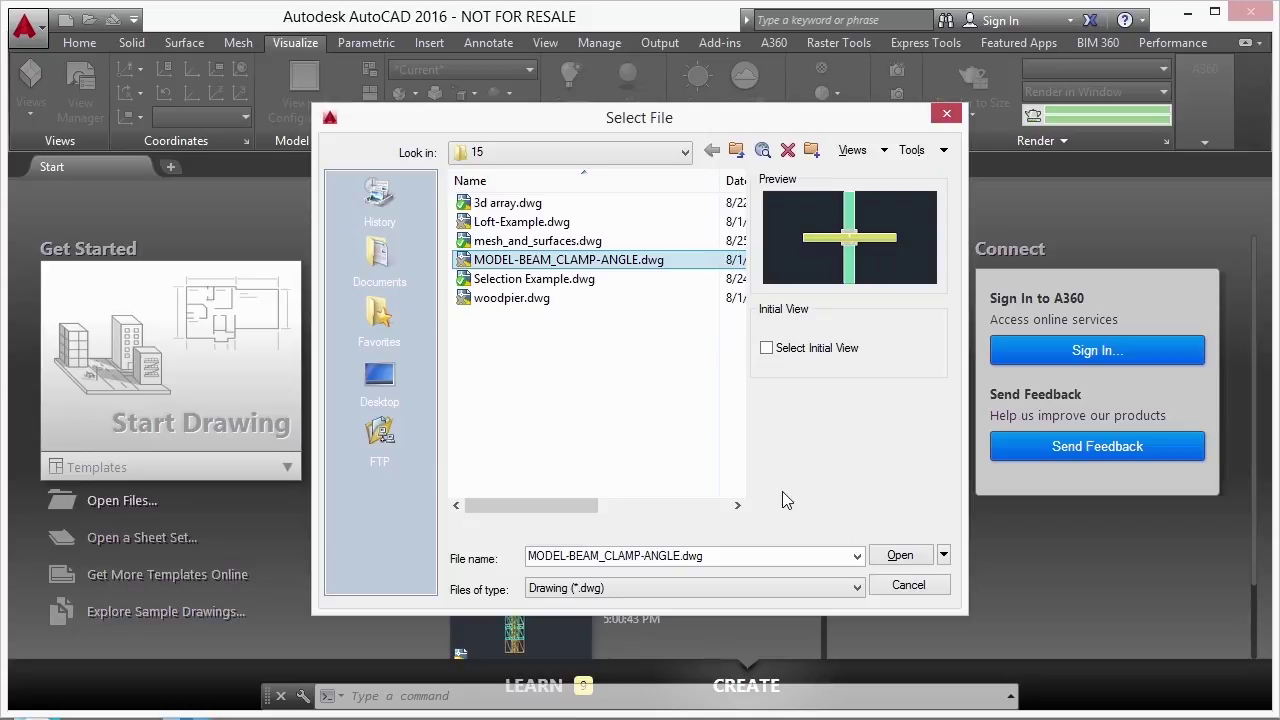
pyautogui.click(891, 560)
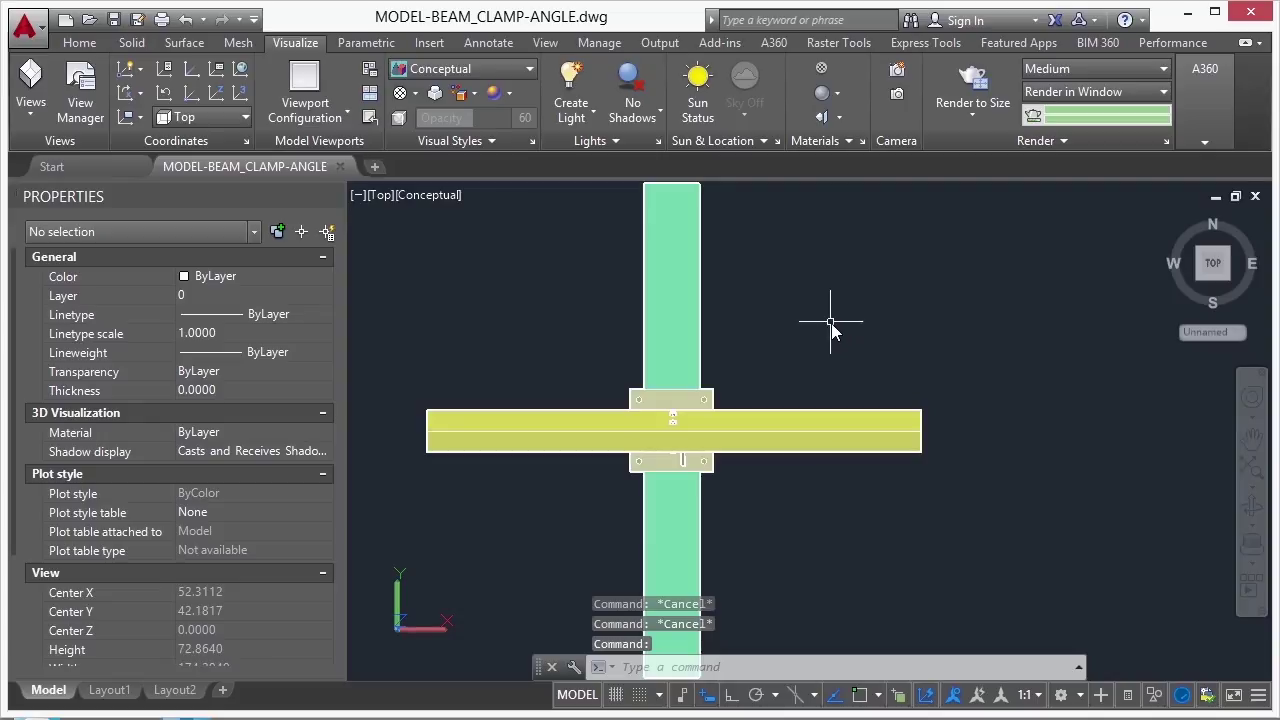
# Step: Orbit from the top view into a 3D view of the beam clamp model
pyautogui.scroll(-2, 812, 353)
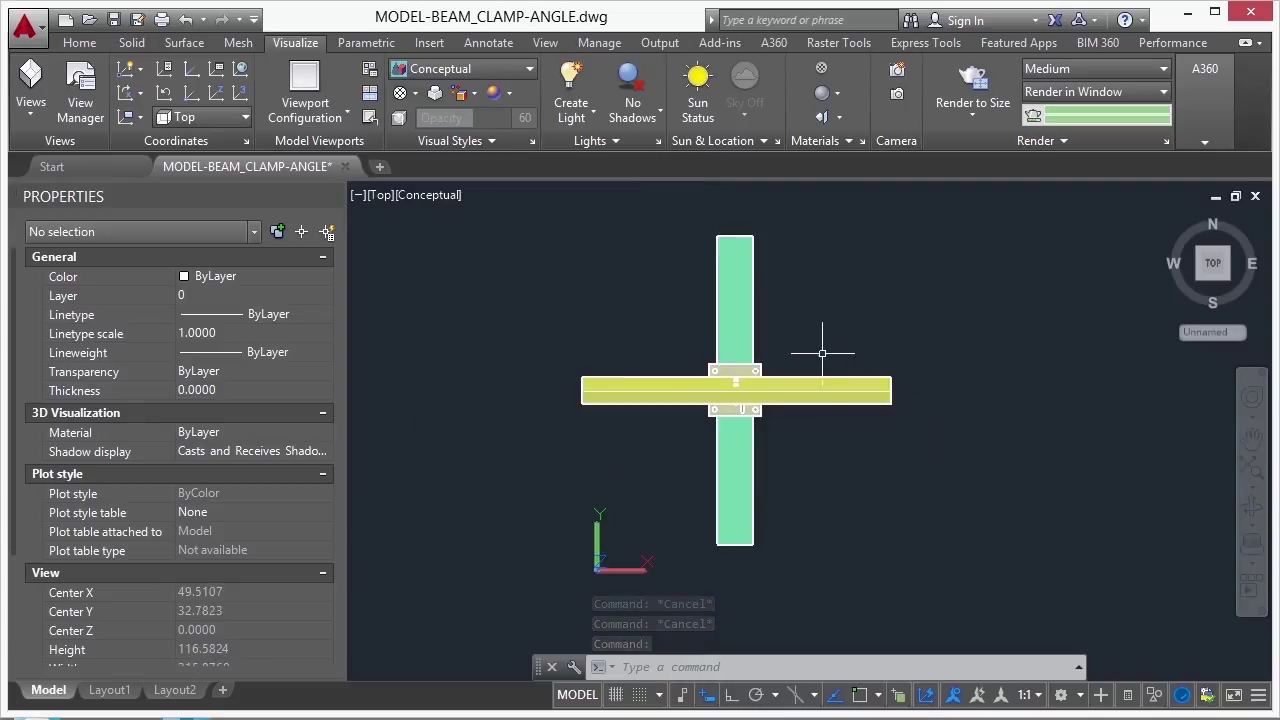
pyautogui.keyDown('shift'); pyautogui.moveTo(660, 443); pyautogui.dragTo(905, 292, button='middle'); pyautogui.keyUp('shift')
pyautogui.scroll(2, 736, 305)
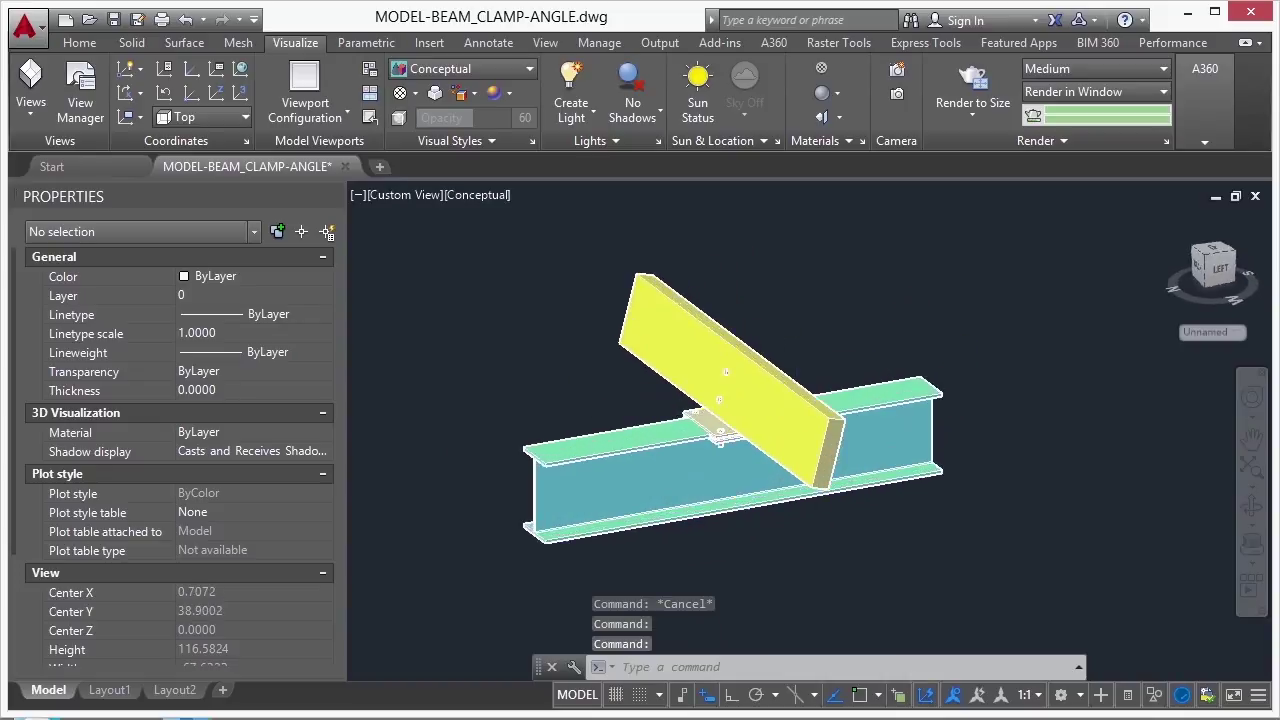
# Step: Switch the viewport to the Realistic visual style and zoom in on the wood-grain board
pyautogui.click(486, 196)
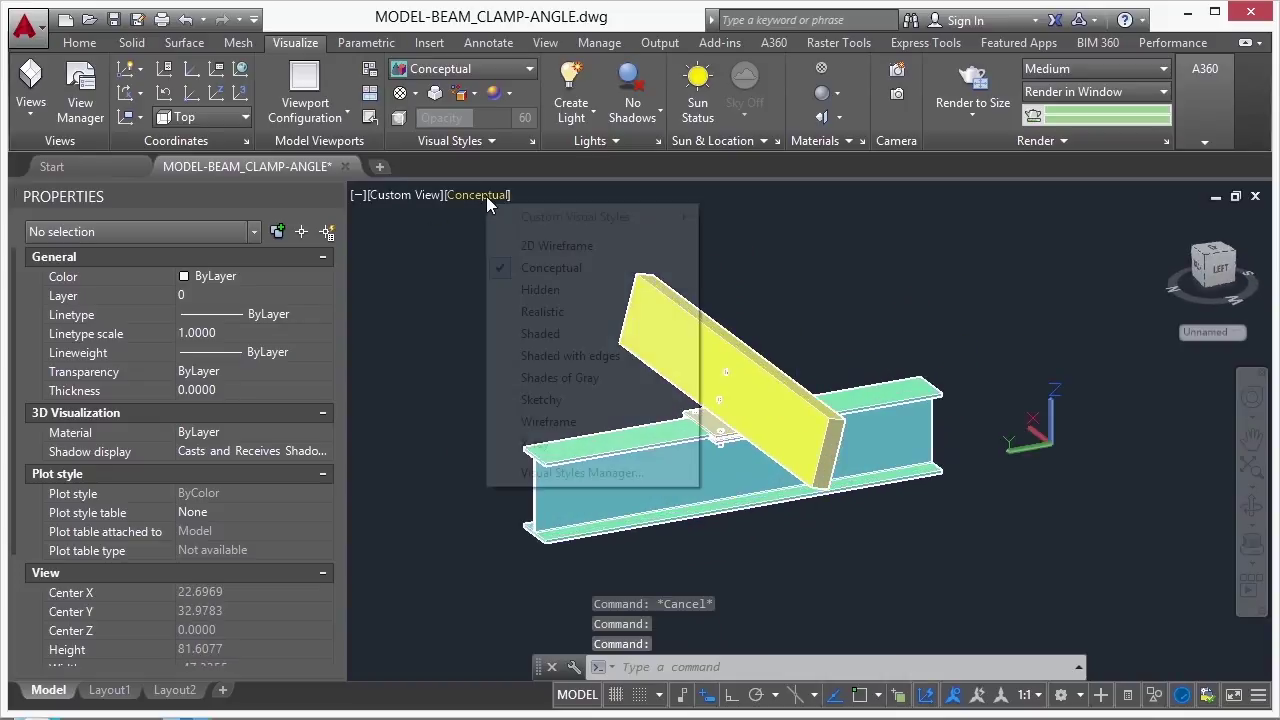
pyautogui.click(542, 311)
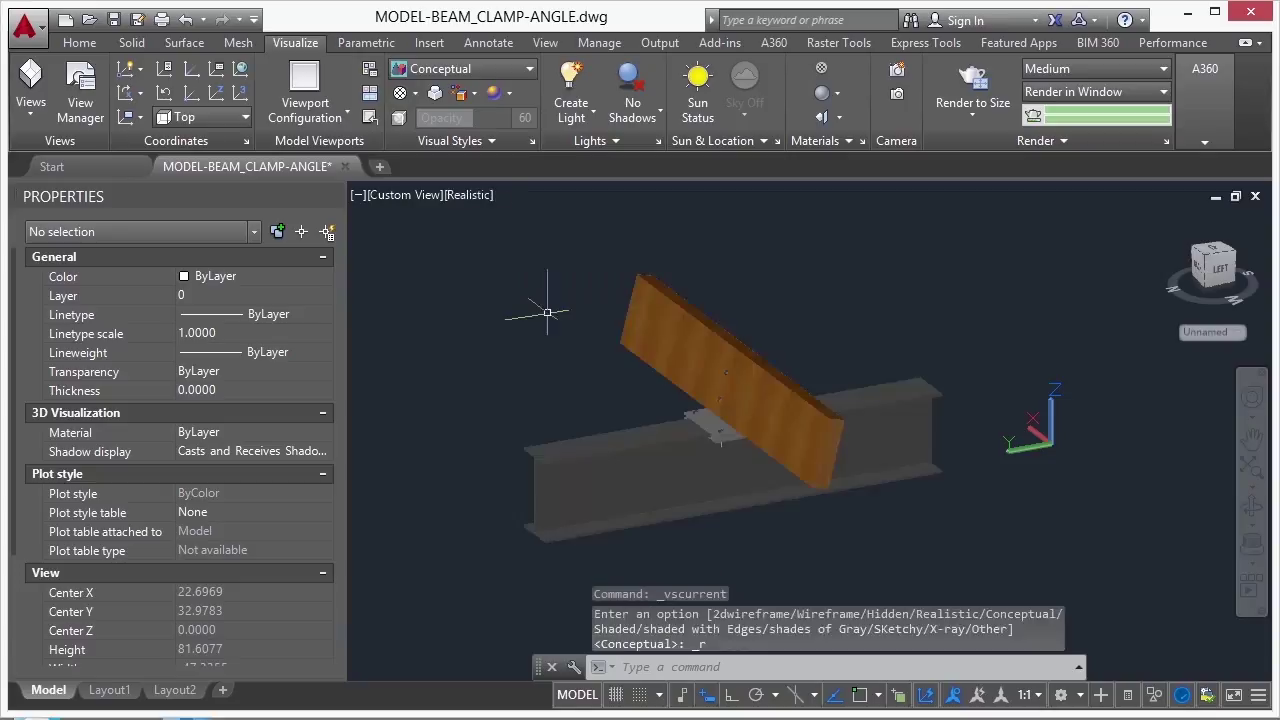
pyautogui.scroll(5, 646, 357)
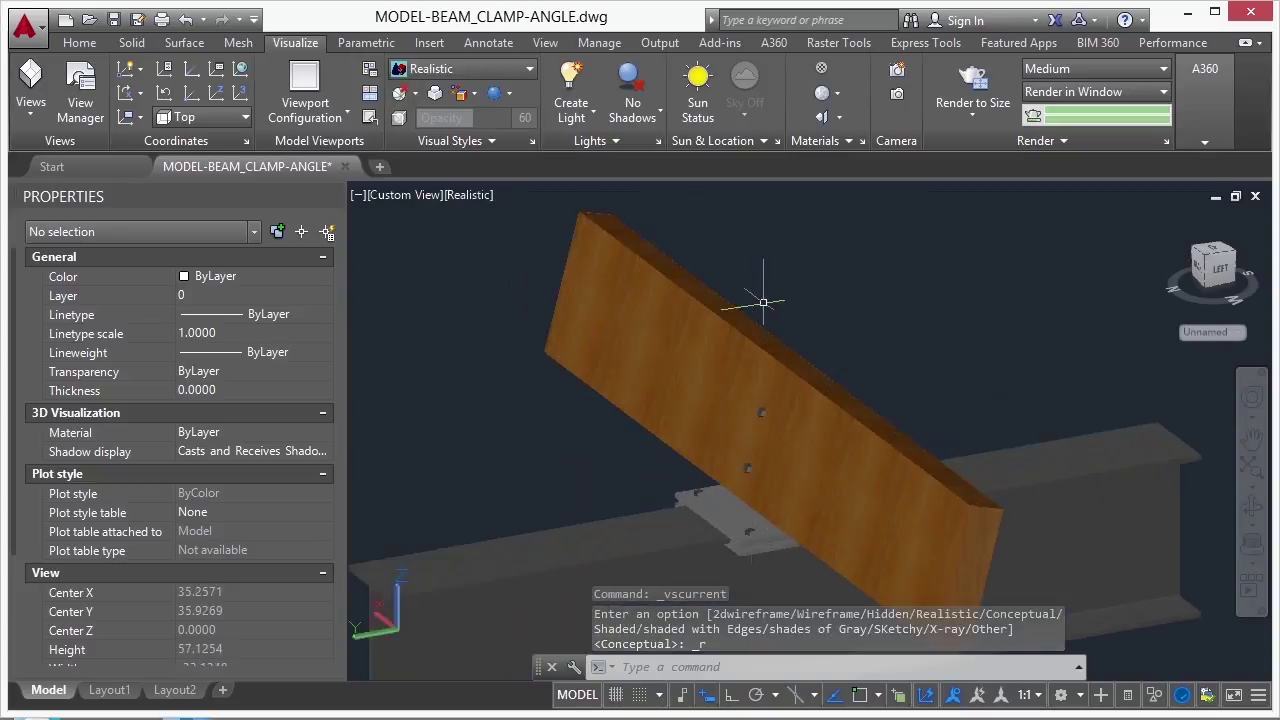
pyautogui.scroll(1, 760, 320)
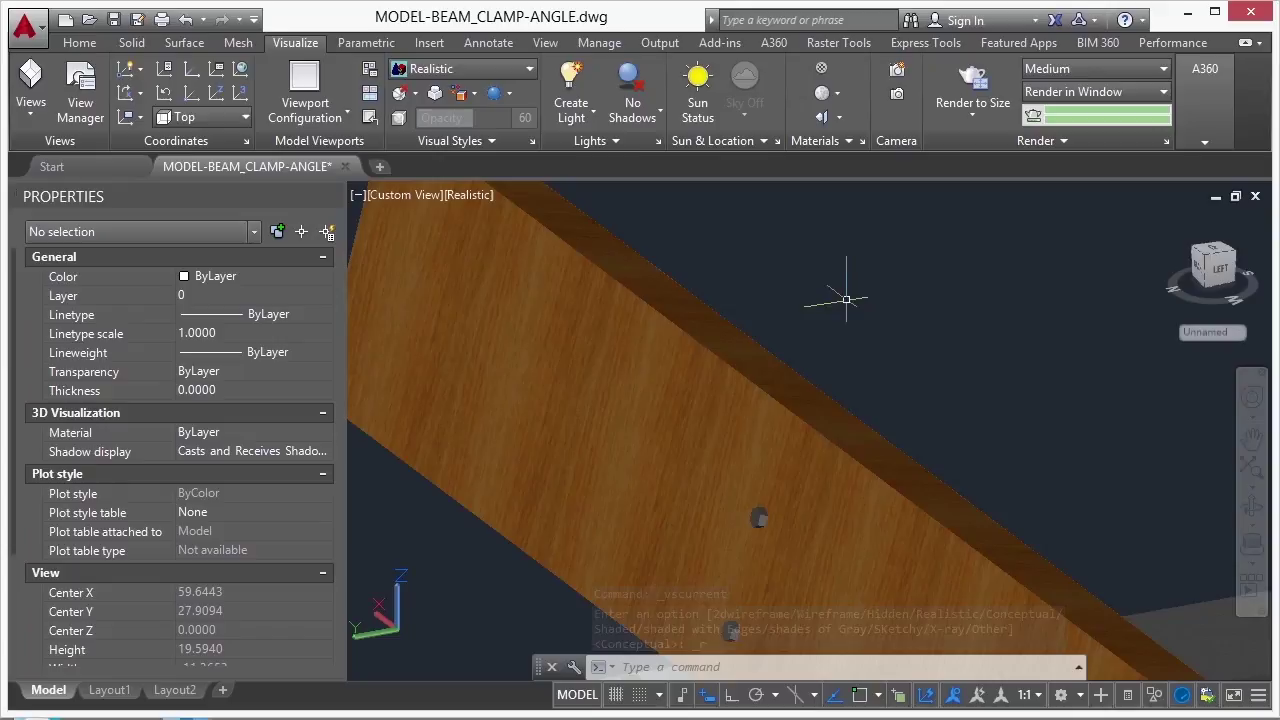
pyautogui.scroll(1, 853, 296)
# Step: Select the I-beam to inspect its properties
pyautogui.scroll(3, 853, 296)
pyautogui.scroll(2, 823, 437)
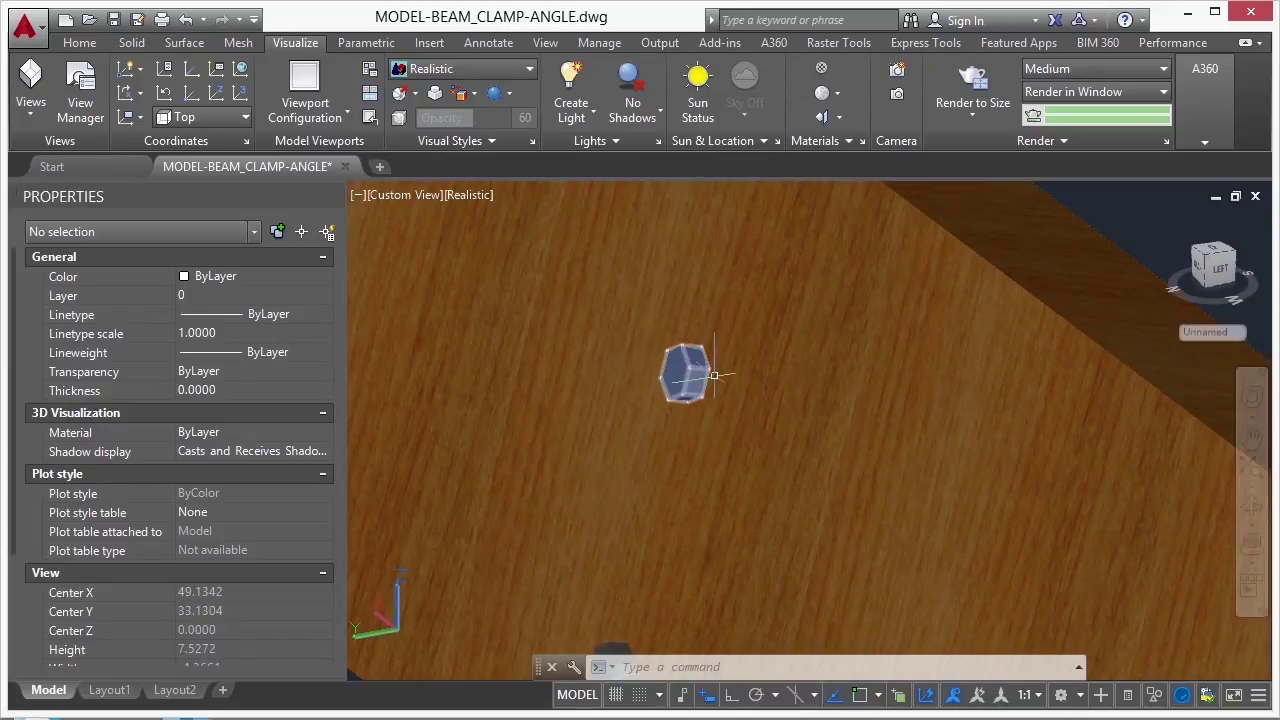
pyautogui.scroll(-9, 804, 373)
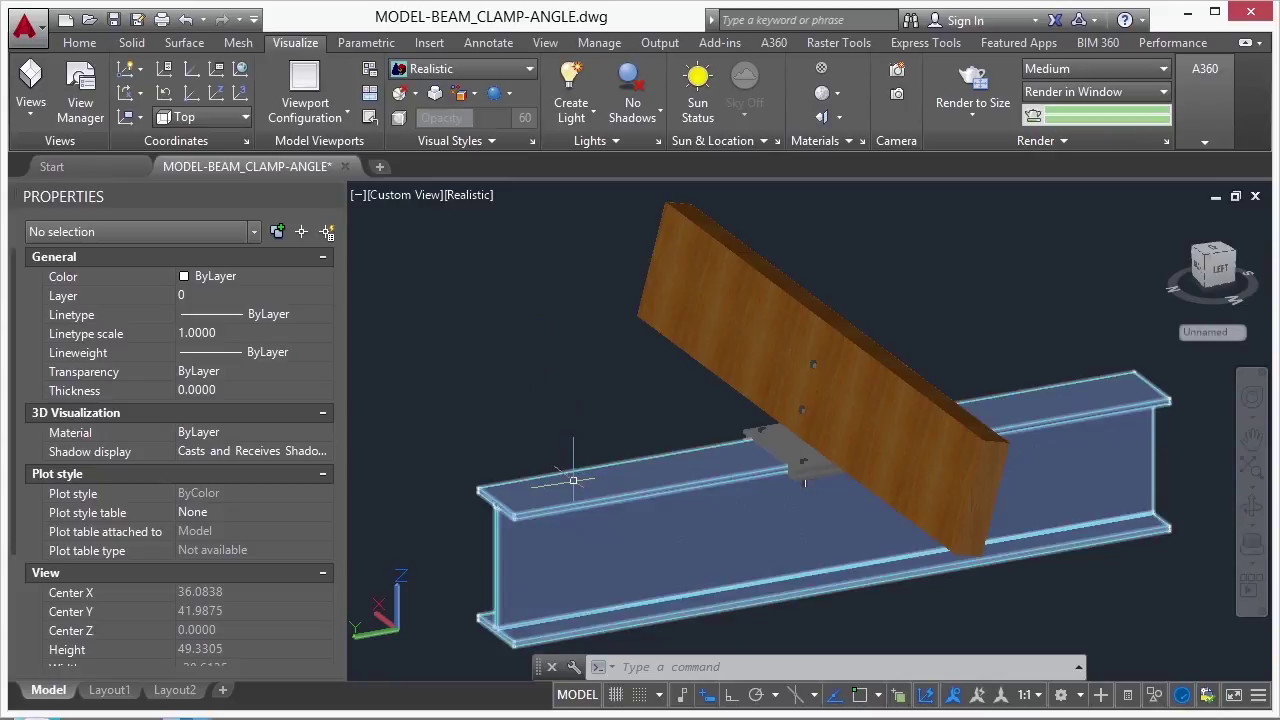
pyautogui.click(570, 418)
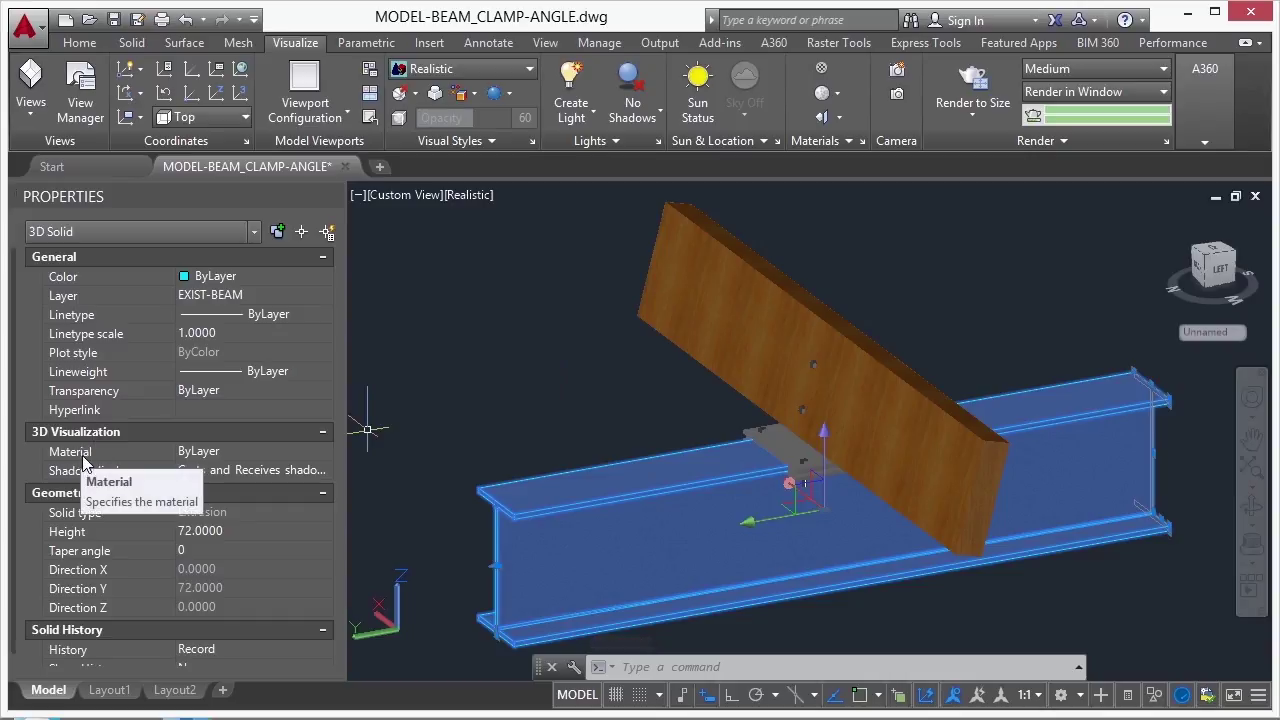
pyautogui.click(208, 454)
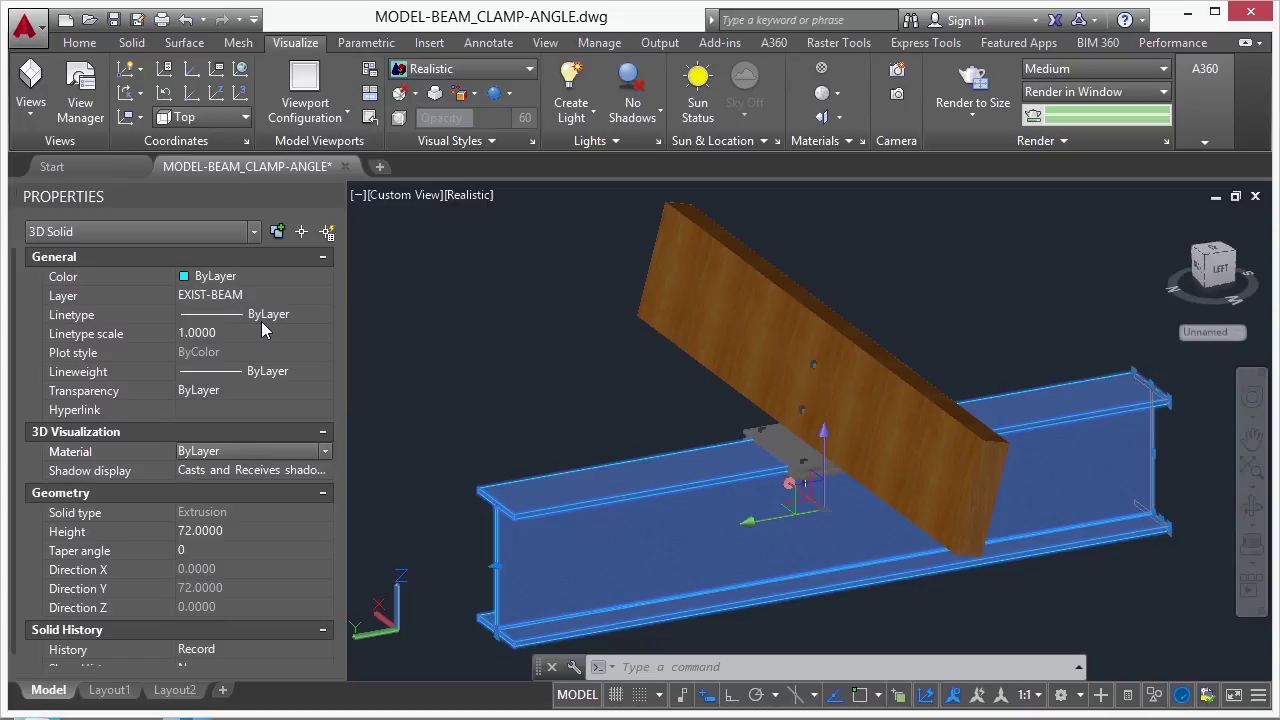
pyautogui.click(324, 452)
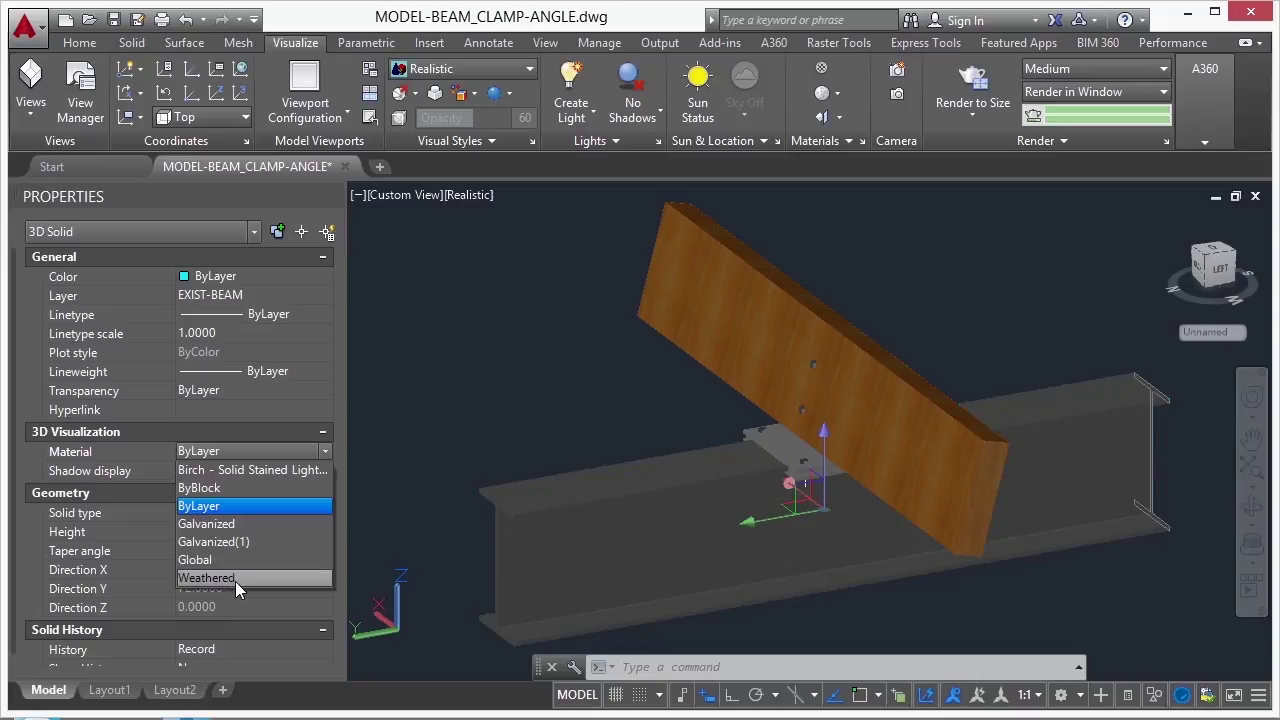
pyautogui.press('Escape')
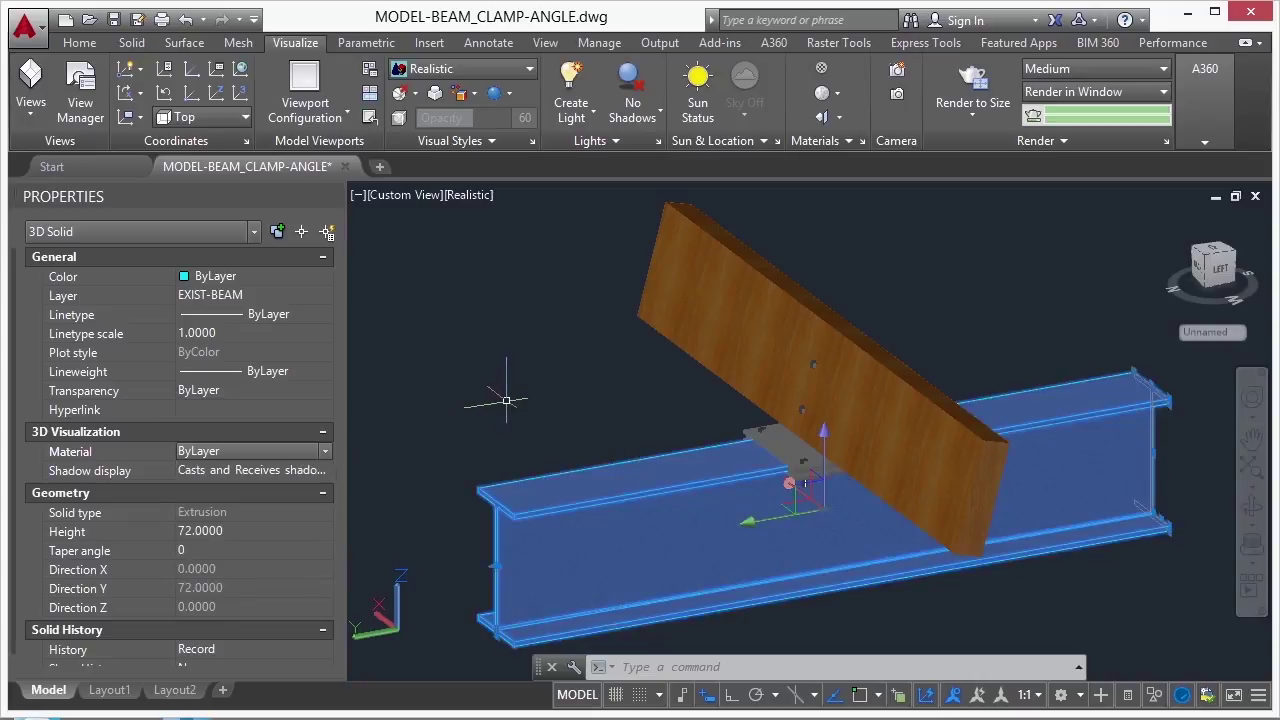
pyautogui.press('Escape')
pyautogui.press('Escape')
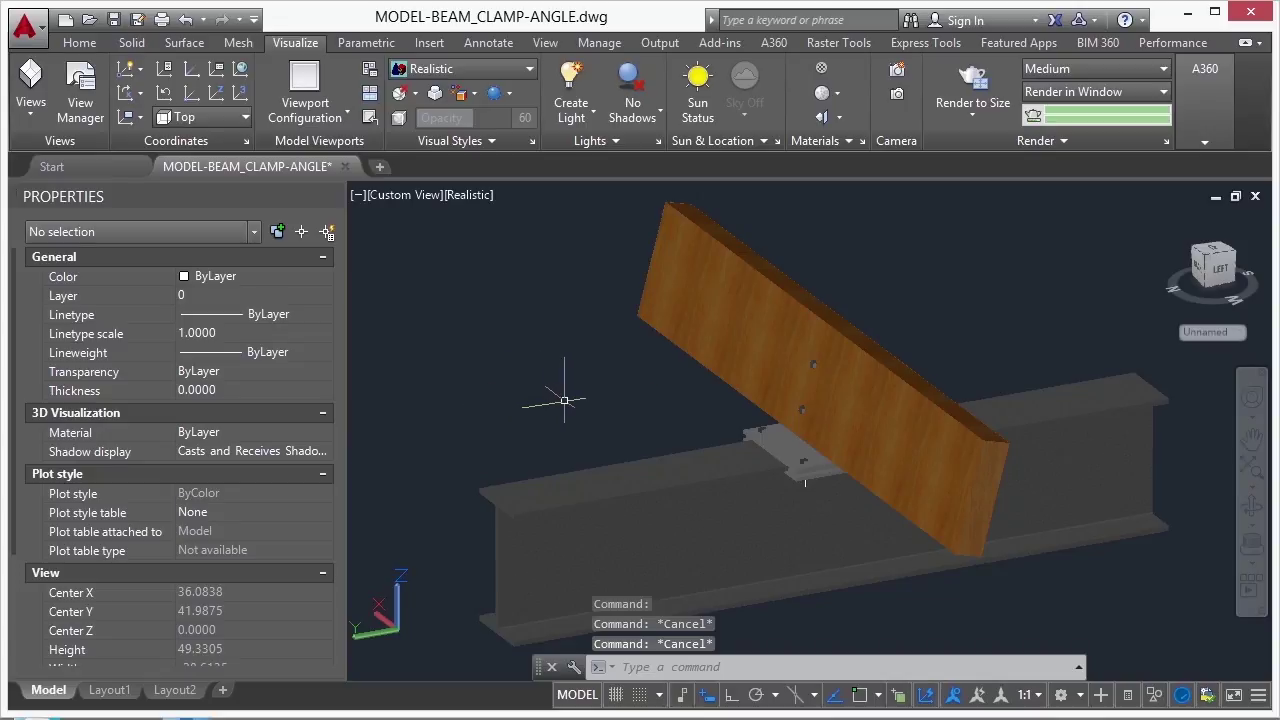
pyautogui.scroll(-1, 564, 400)
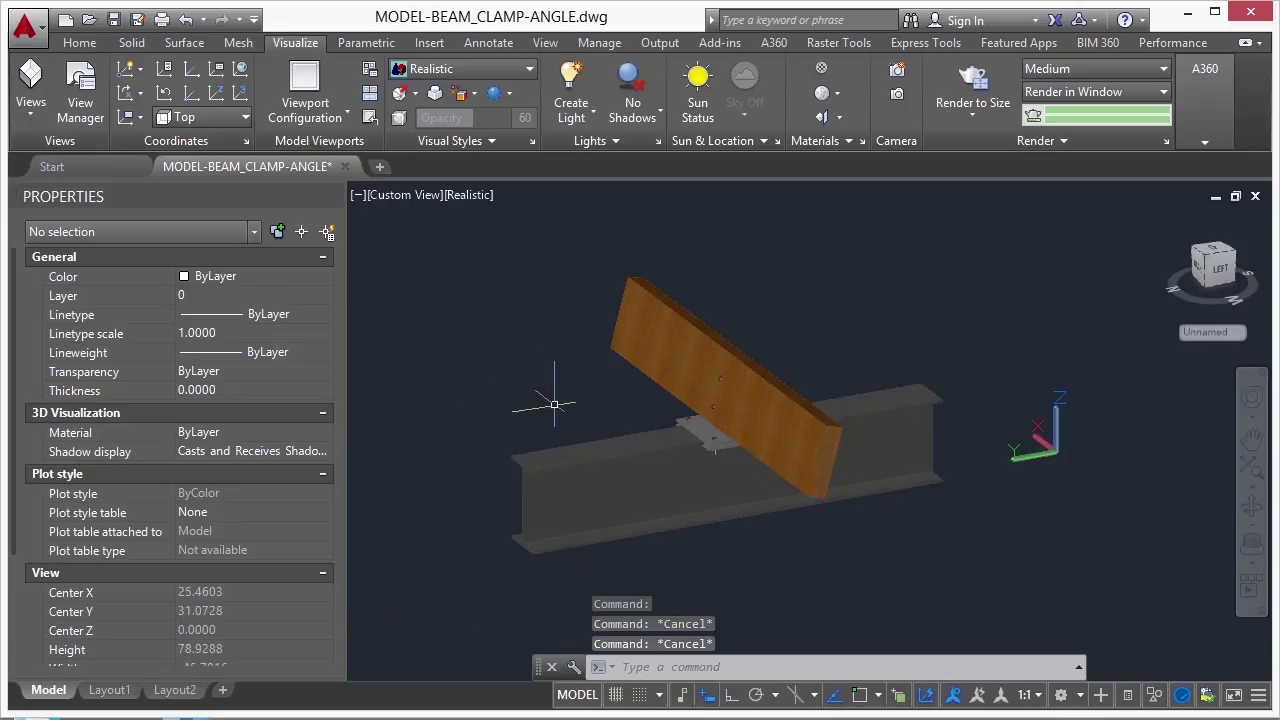
pyautogui.write('la')
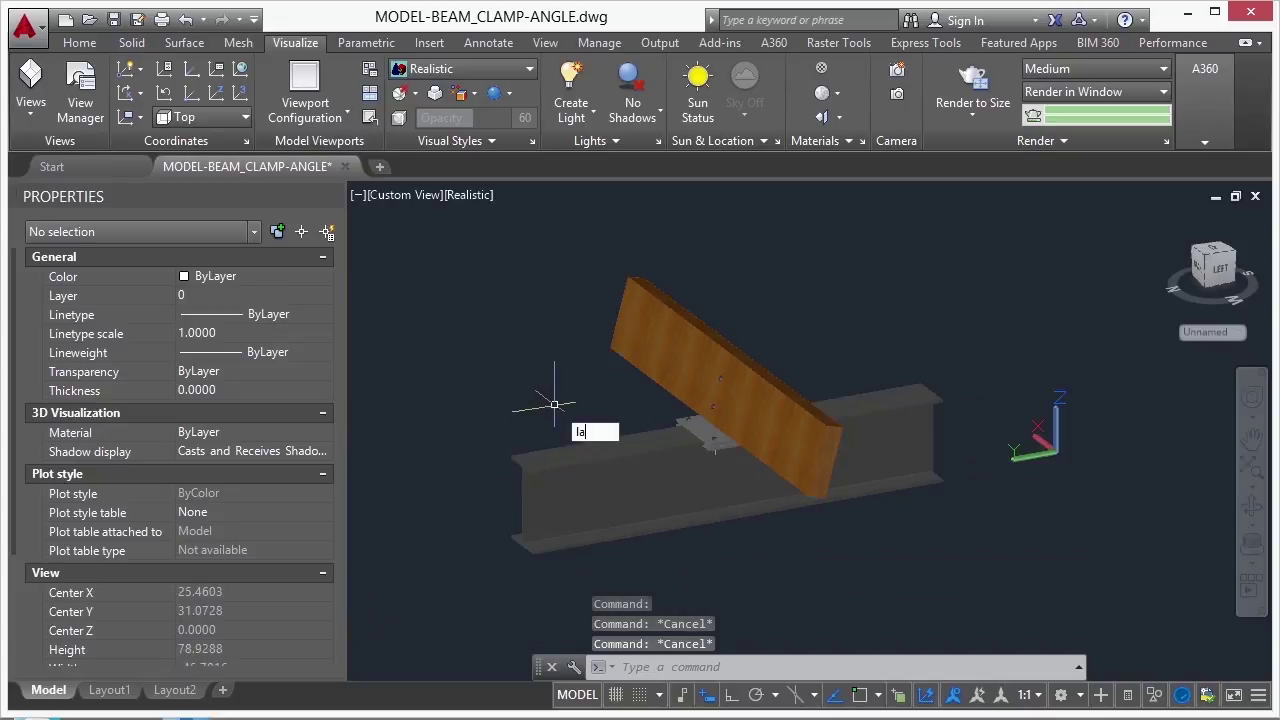
pyautogui.press('Return')
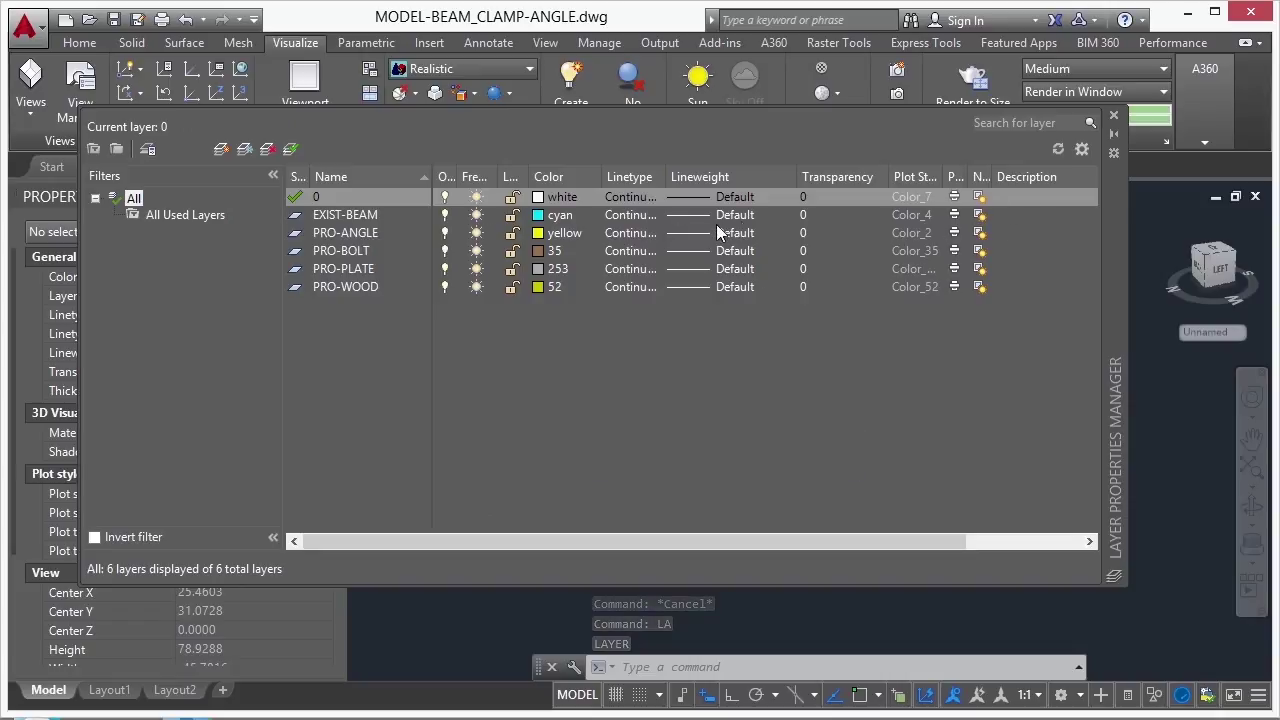
pyautogui.click(1113, 115)
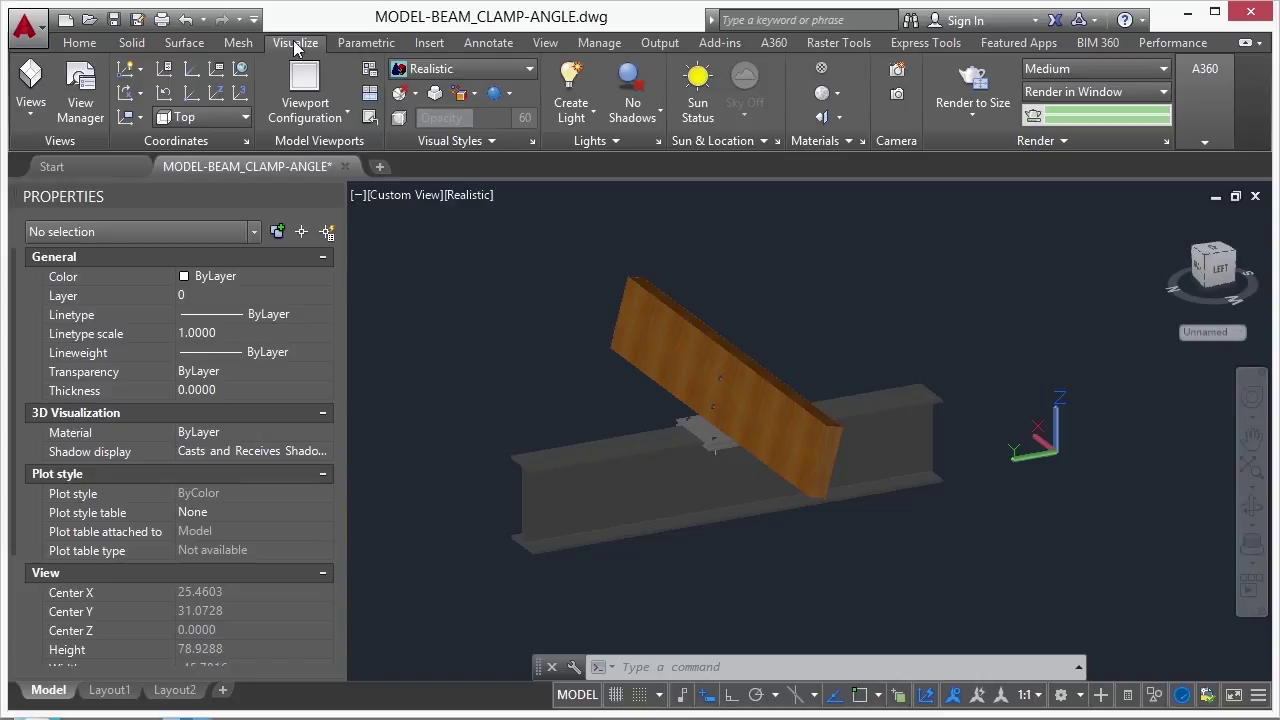
# Step: Open the Materials Browser, enlarge it and widen its Type column
pyautogui.click(824, 76)
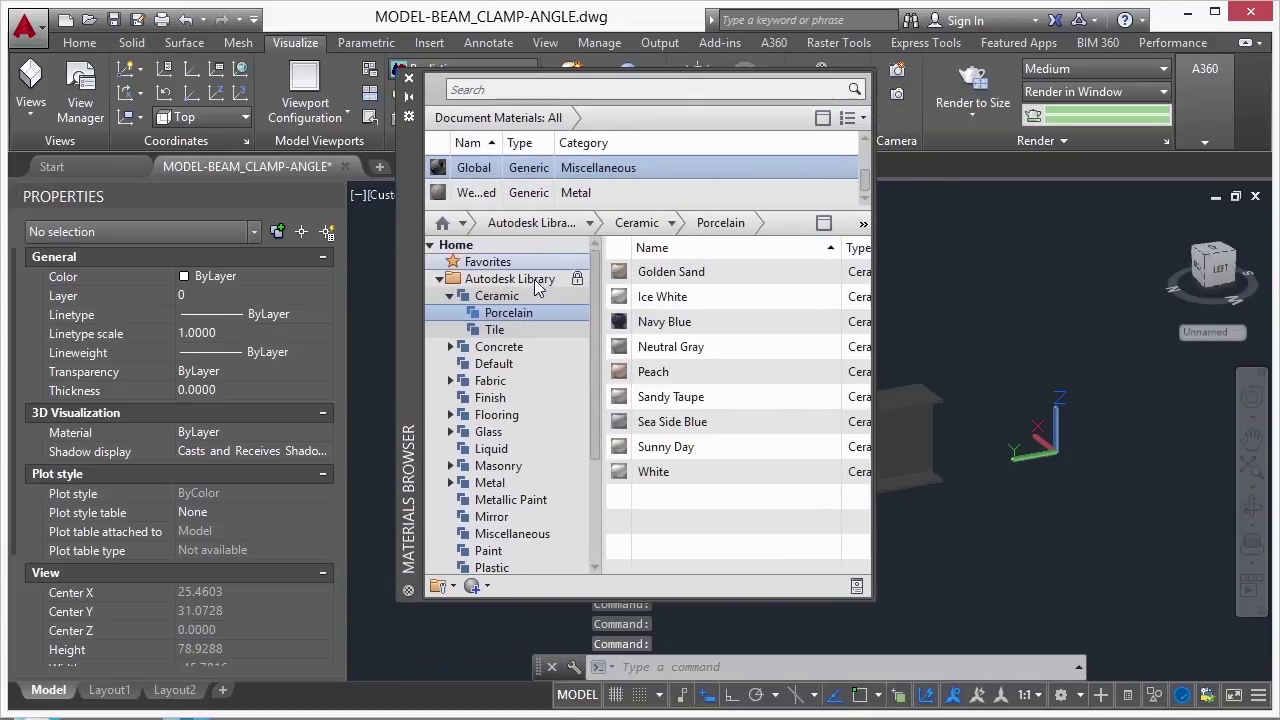
pyautogui.moveTo(871, 598); pyautogui.dragTo(1050, 636)
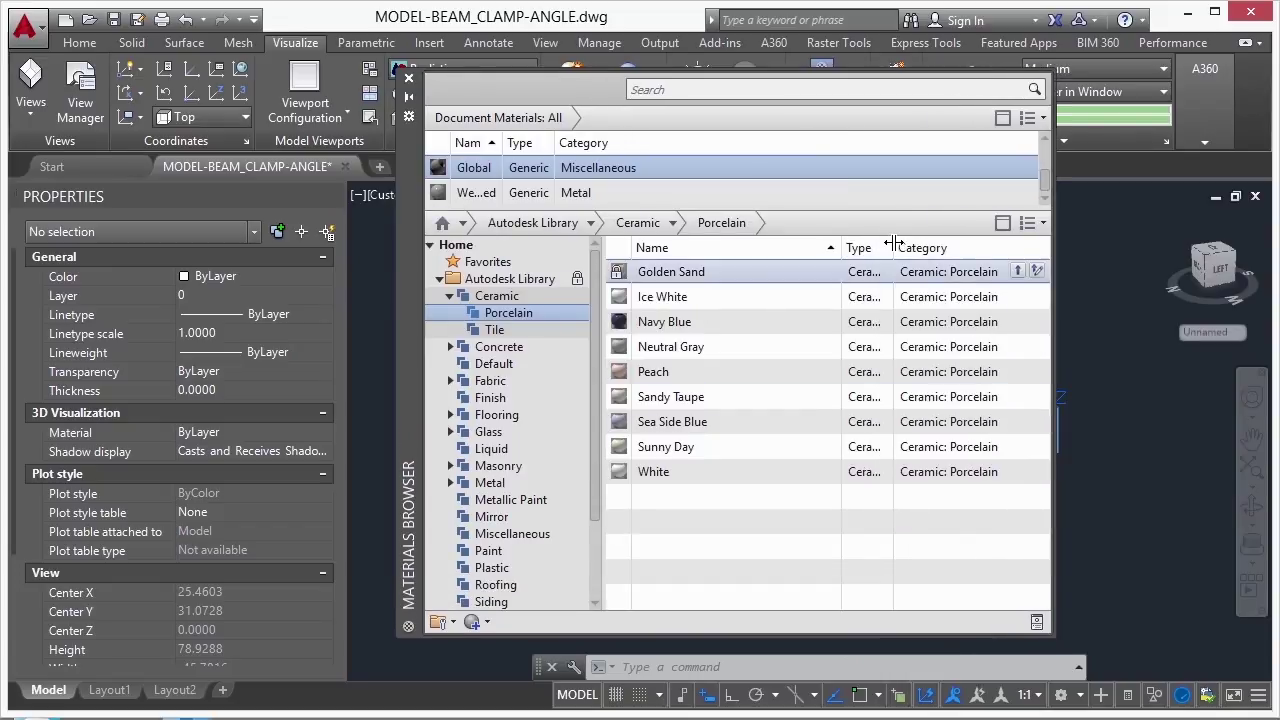
pyautogui.moveTo(893, 244); pyautogui.dragTo(909, 244)
# Step: Show the Autodesk Library, collapse Ceramic and scroll the category tree down to Wood
pyautogui.click(496, 282)
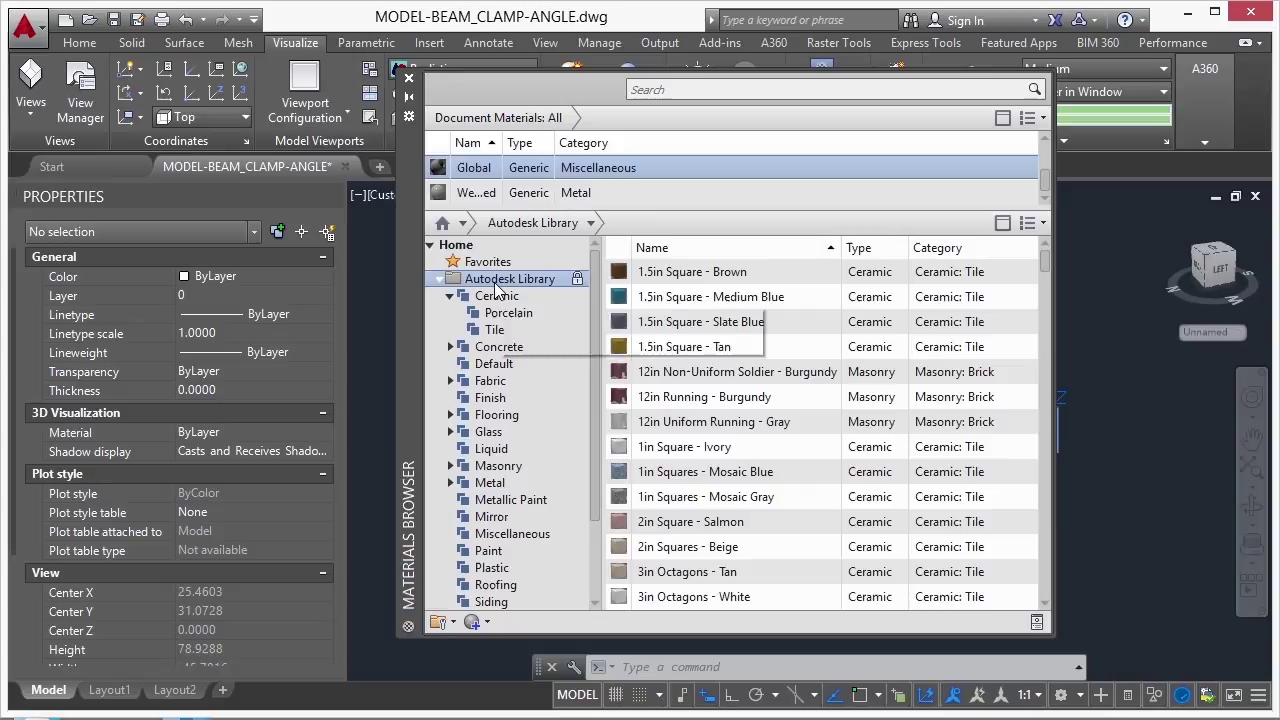
pyautogui.click(488, 298)
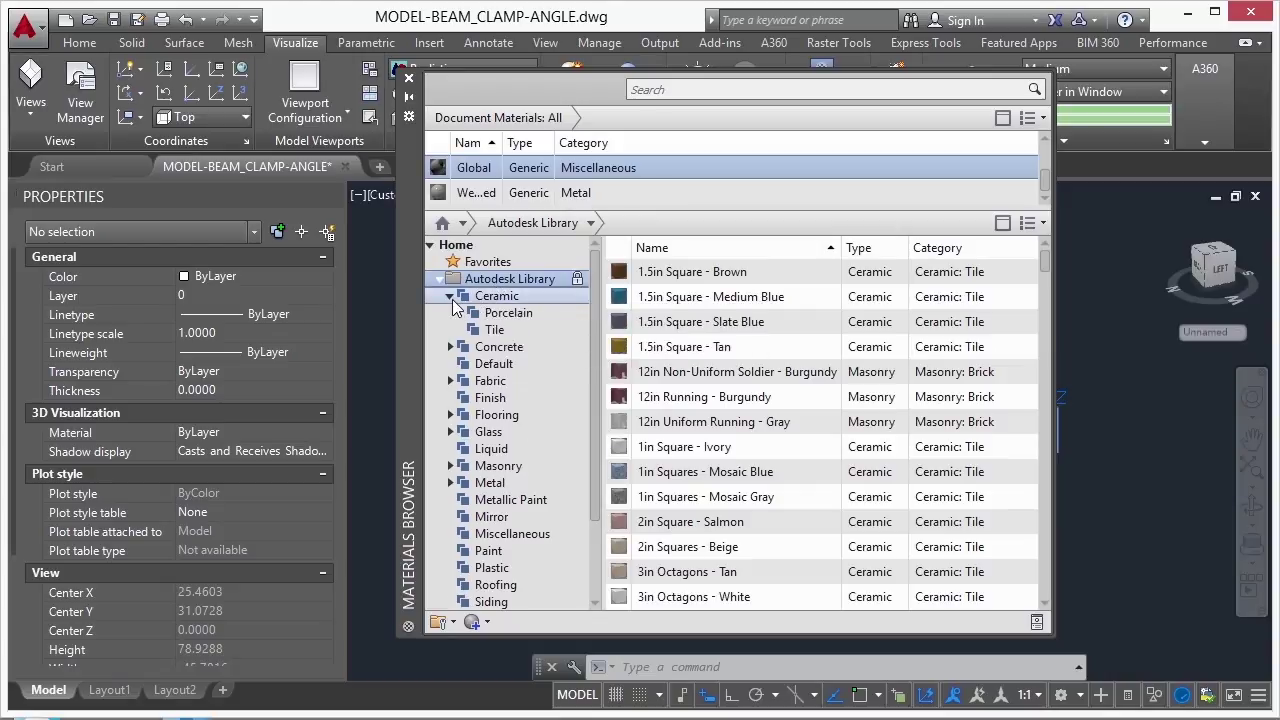
pyautogui.click(451, 298)
pyautogui.moveTo(597, 442); pyautogui.dragTo(592, 388)
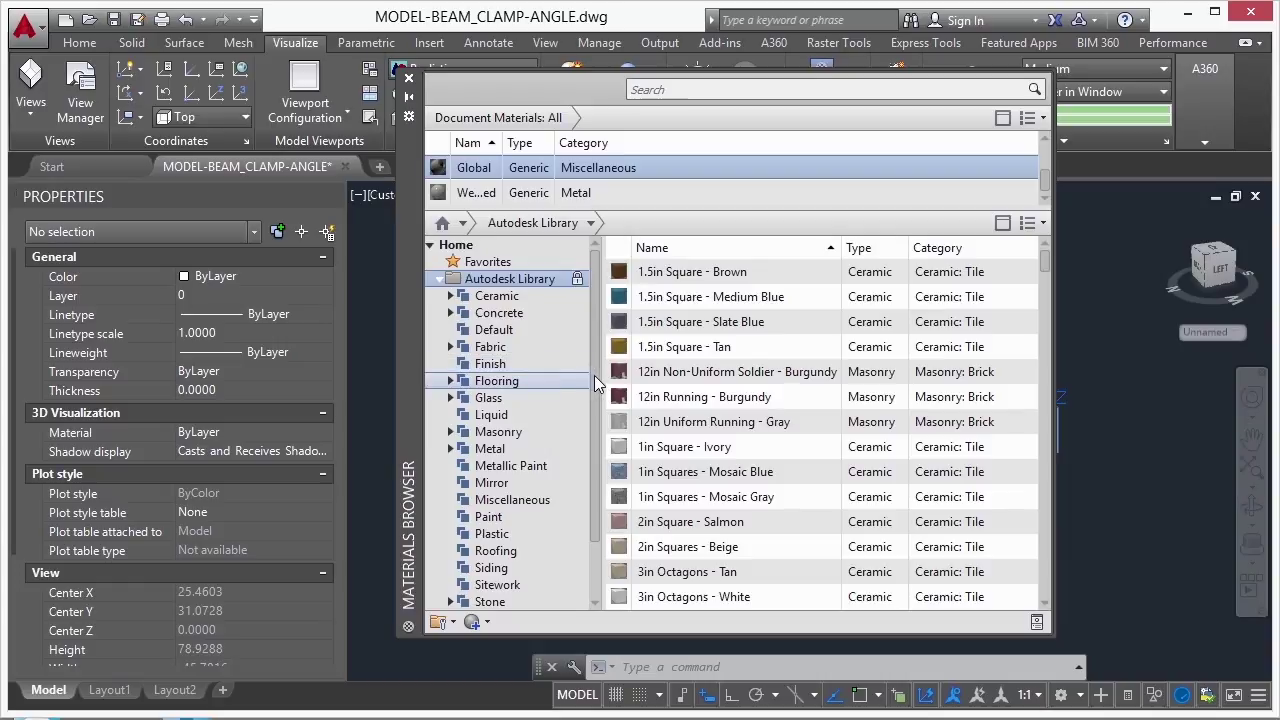
pyautogui.moveTo(594, 379); pyautogui.dragTo(607, 463)
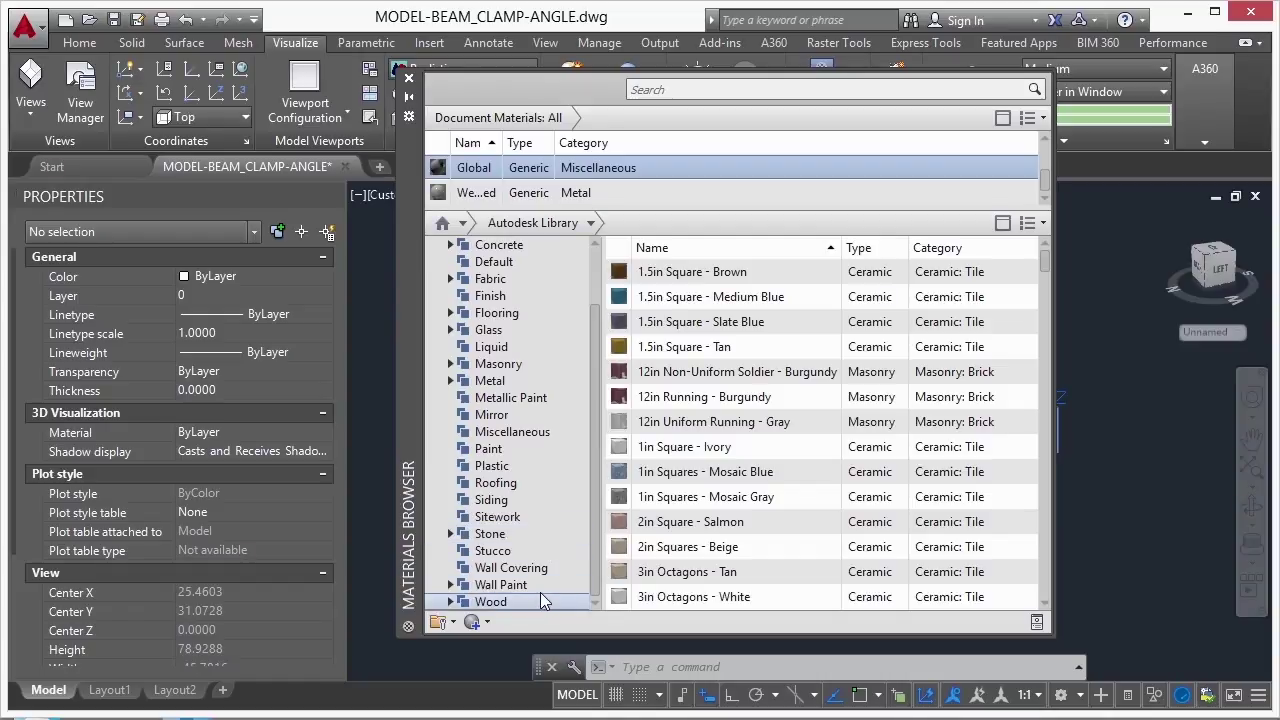
# Step: Browse the Wood library category and its Panels materials, then collapse Wood
pyautogui.click(450, 601)
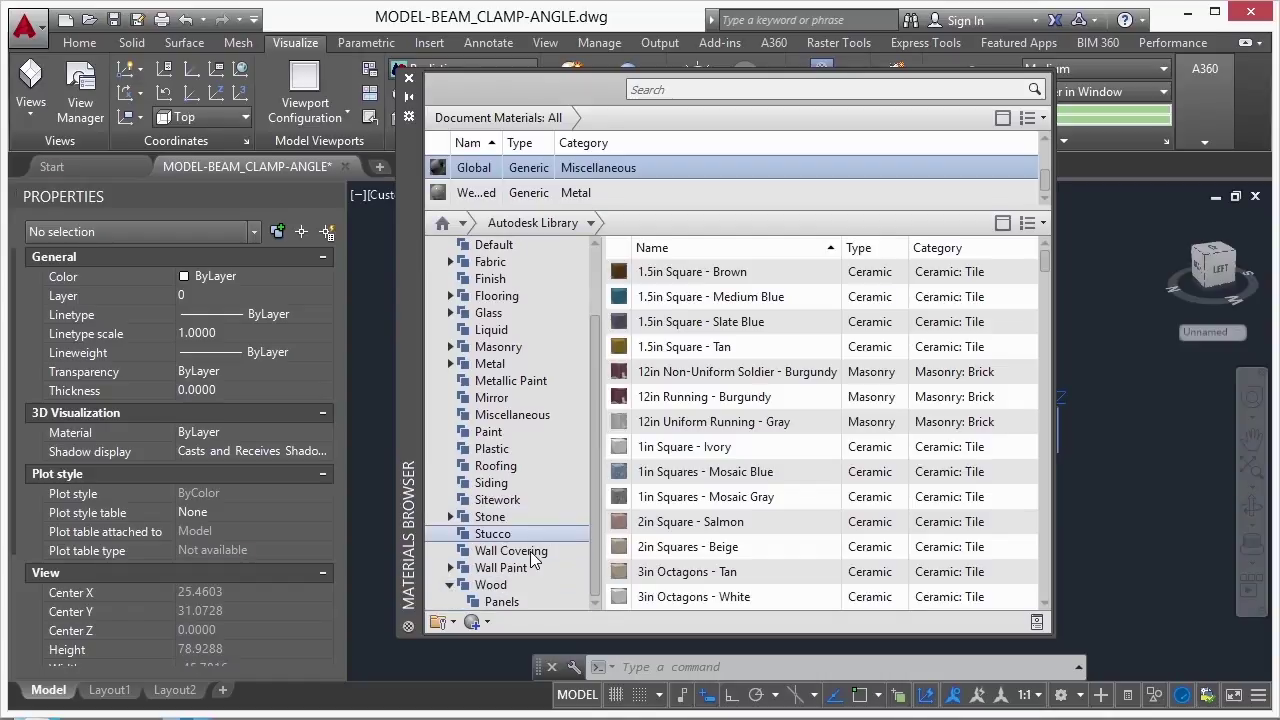
pyautogui.click(499, 588)
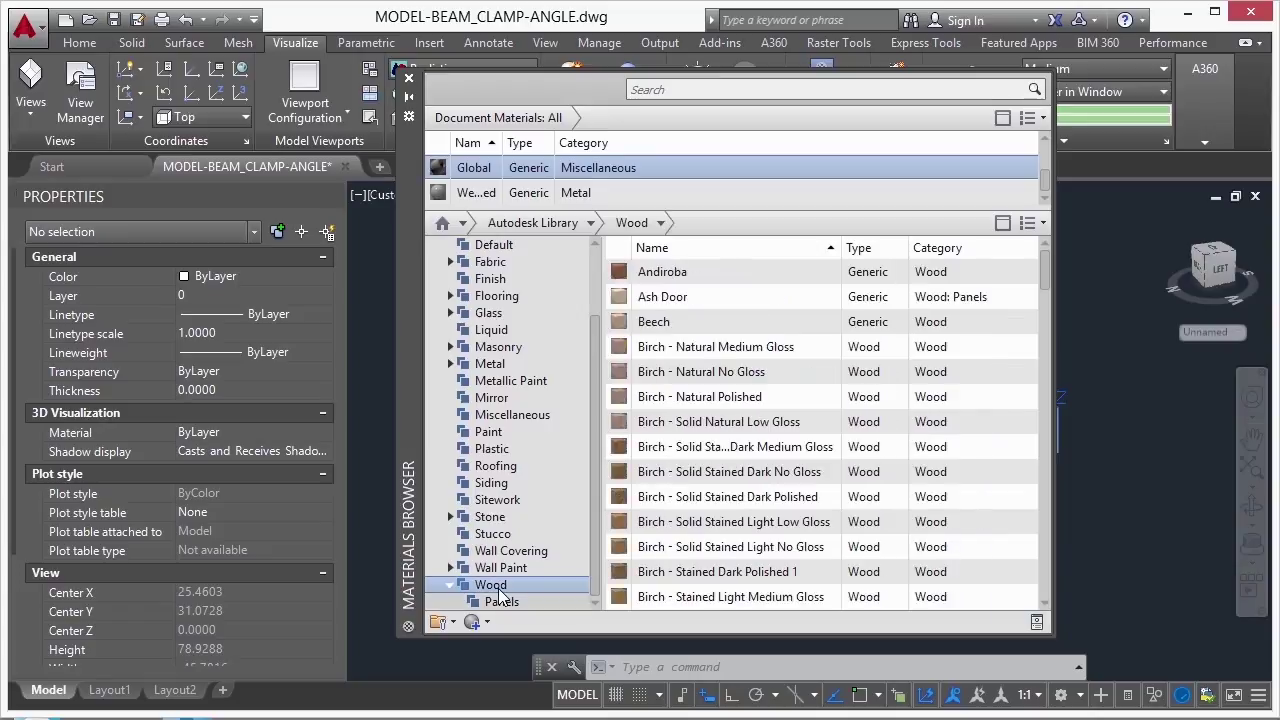
pyautogui.click(503, 603)
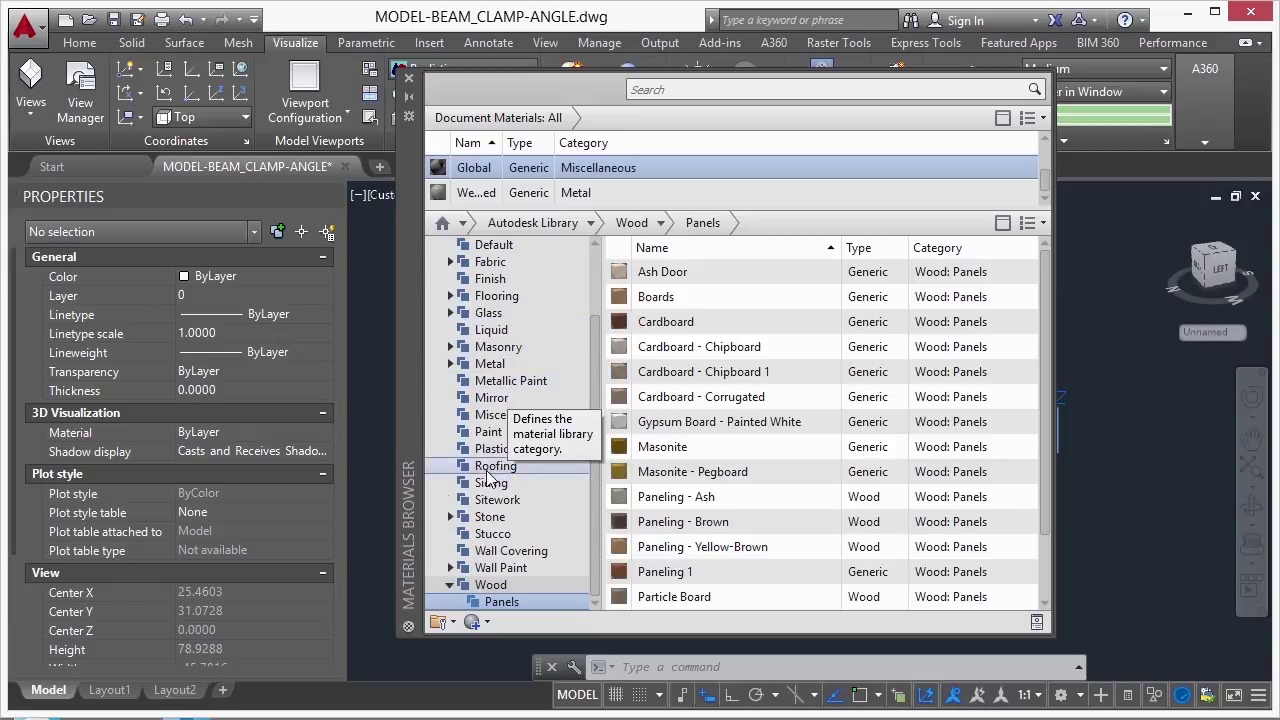
pyautogui.click(450, 584)
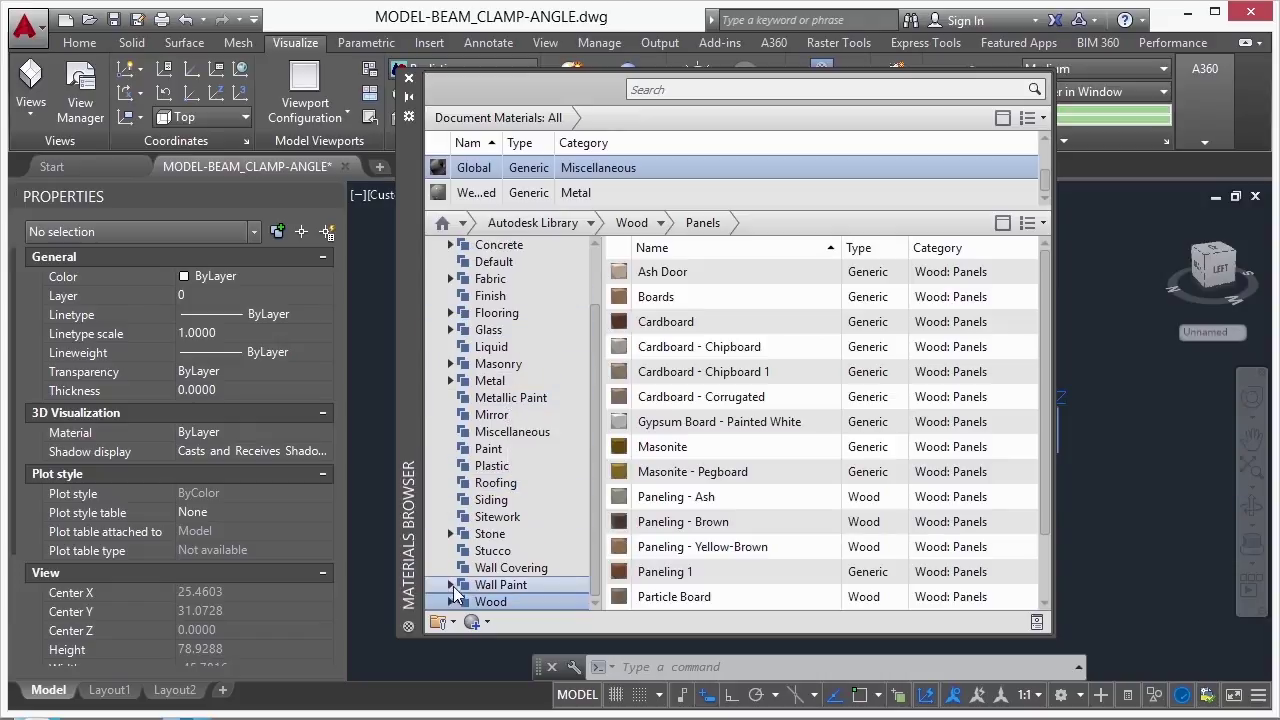
# Step: Browse Roofing and the Metal subcategories Aluminum and Fabricated, ending on Steel
pyautogui.click(500, 485)
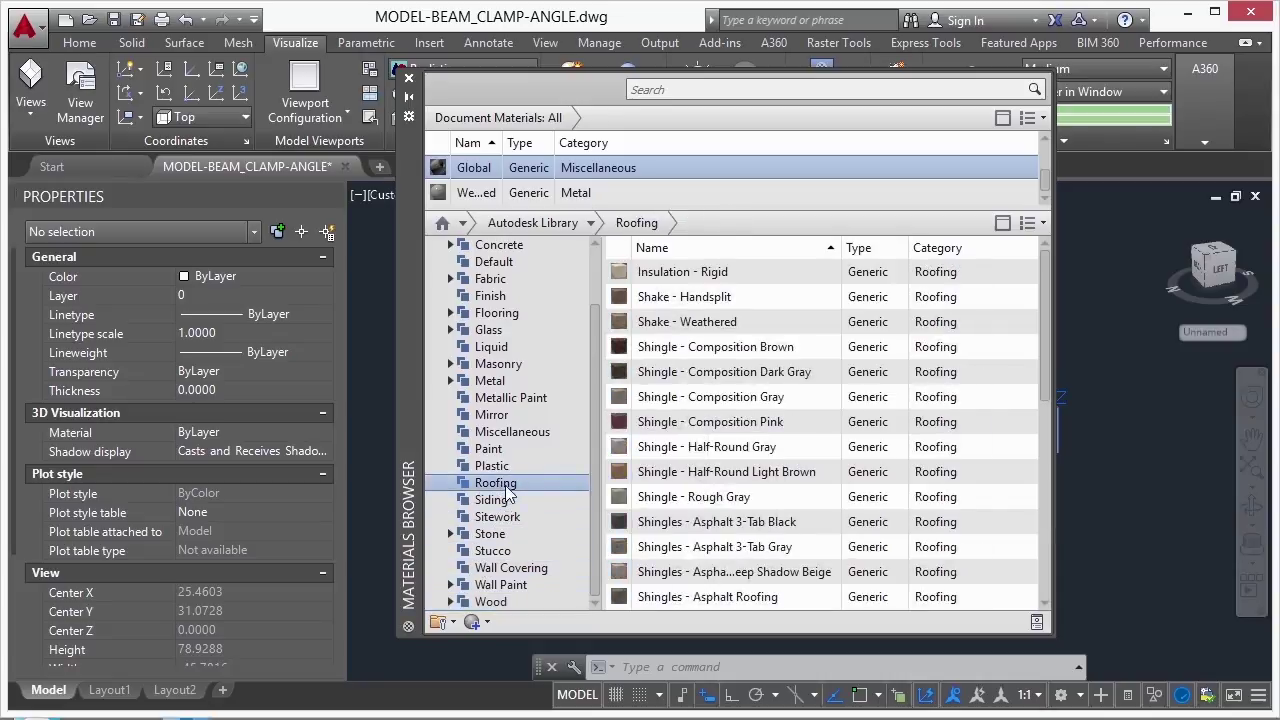
pyautogui.click(491, 384)
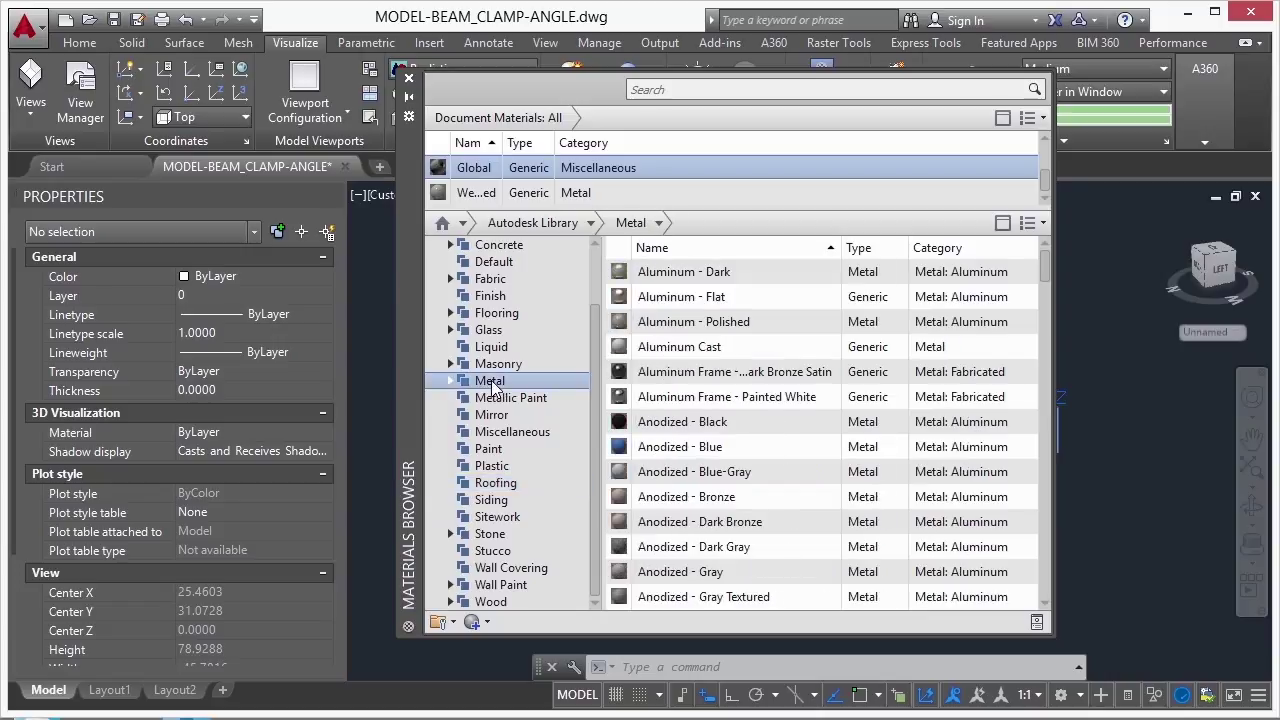
pyautogui.click(451, 381)
pyautogui.click(500, 400)
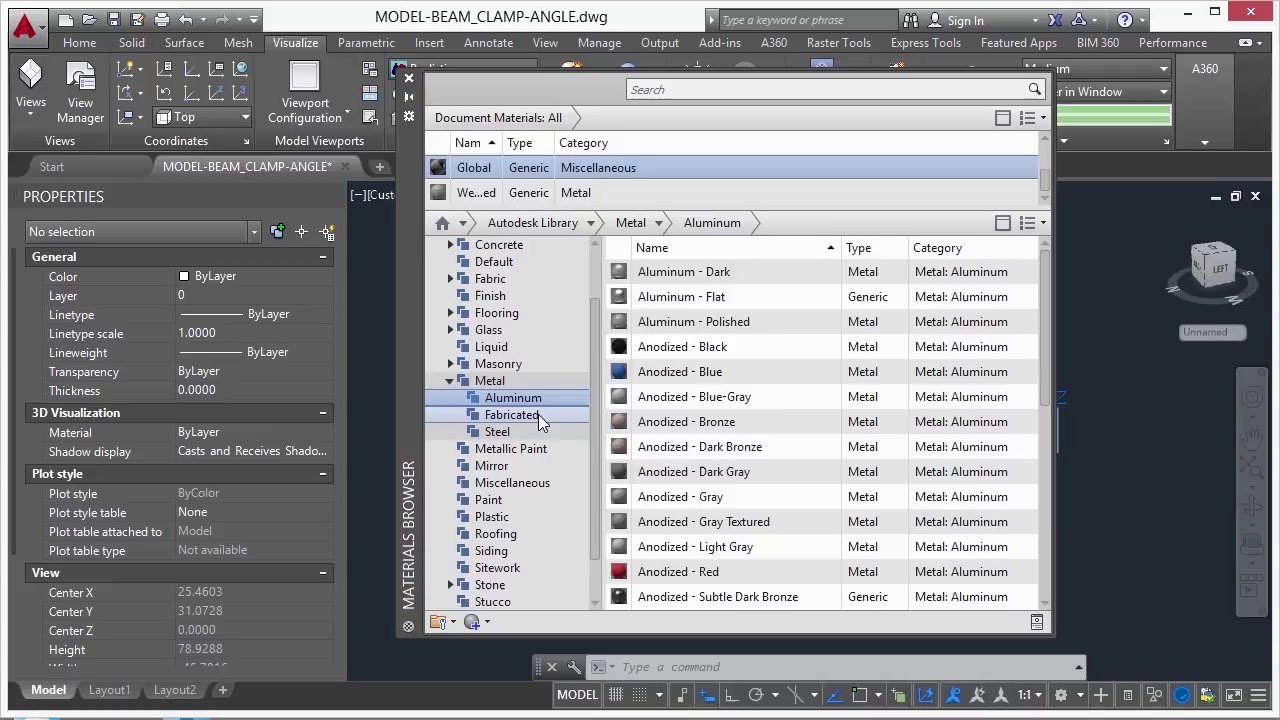
pyautogui.click(537, 414)
pyautogui.click(508, 433)
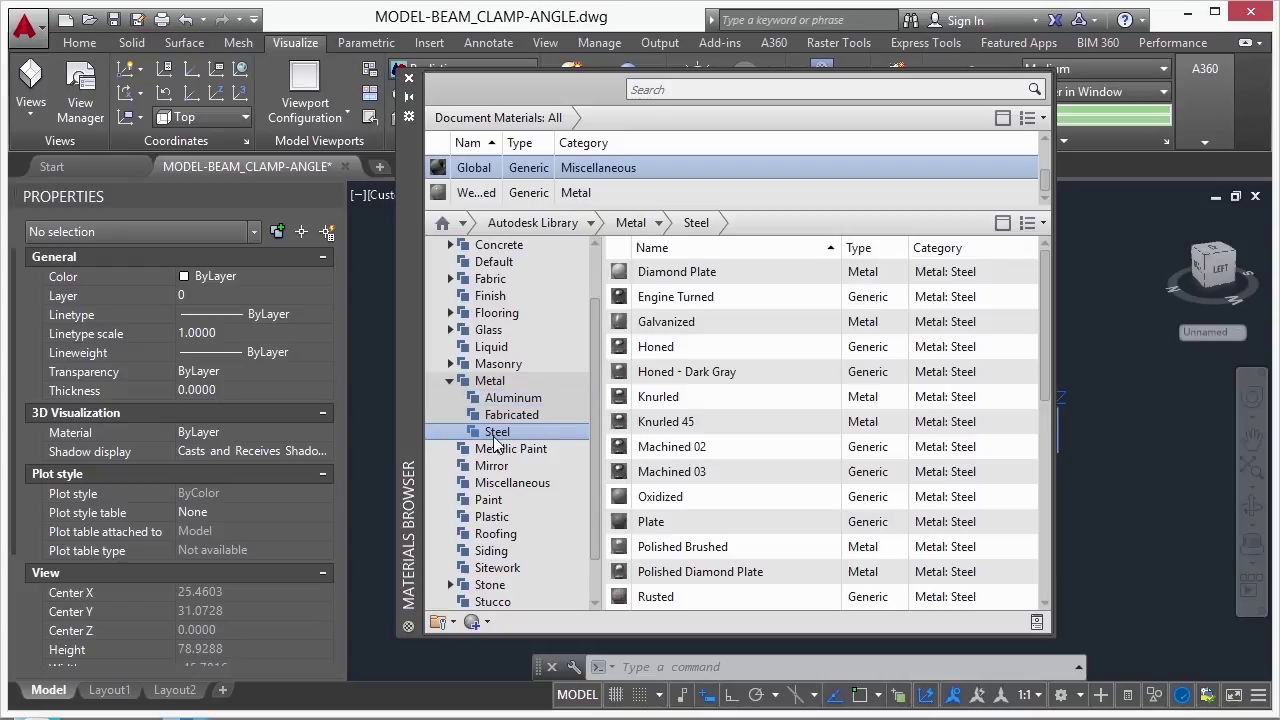
# Step: Add the Knurled steel material to the Document Materials
pyautogui.rightClick(670, 400)
pyautogui.moveTo(725, 477)
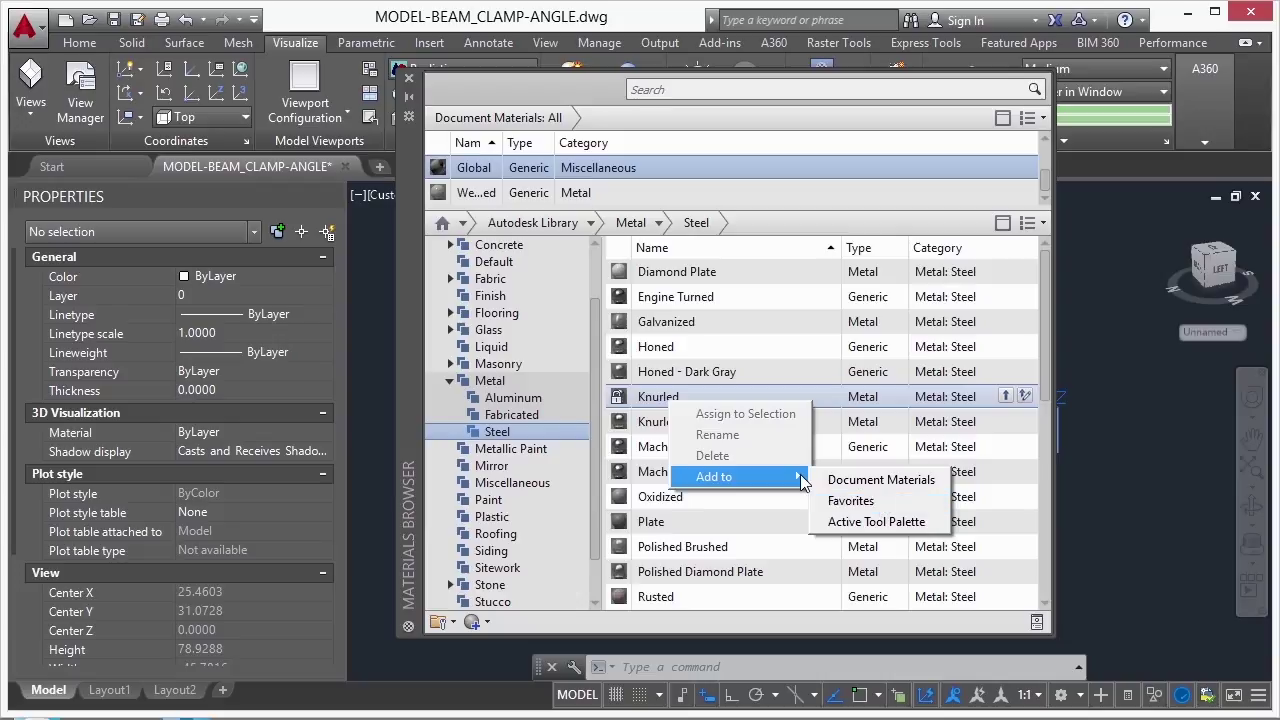
pyautogui.click(875, 483)
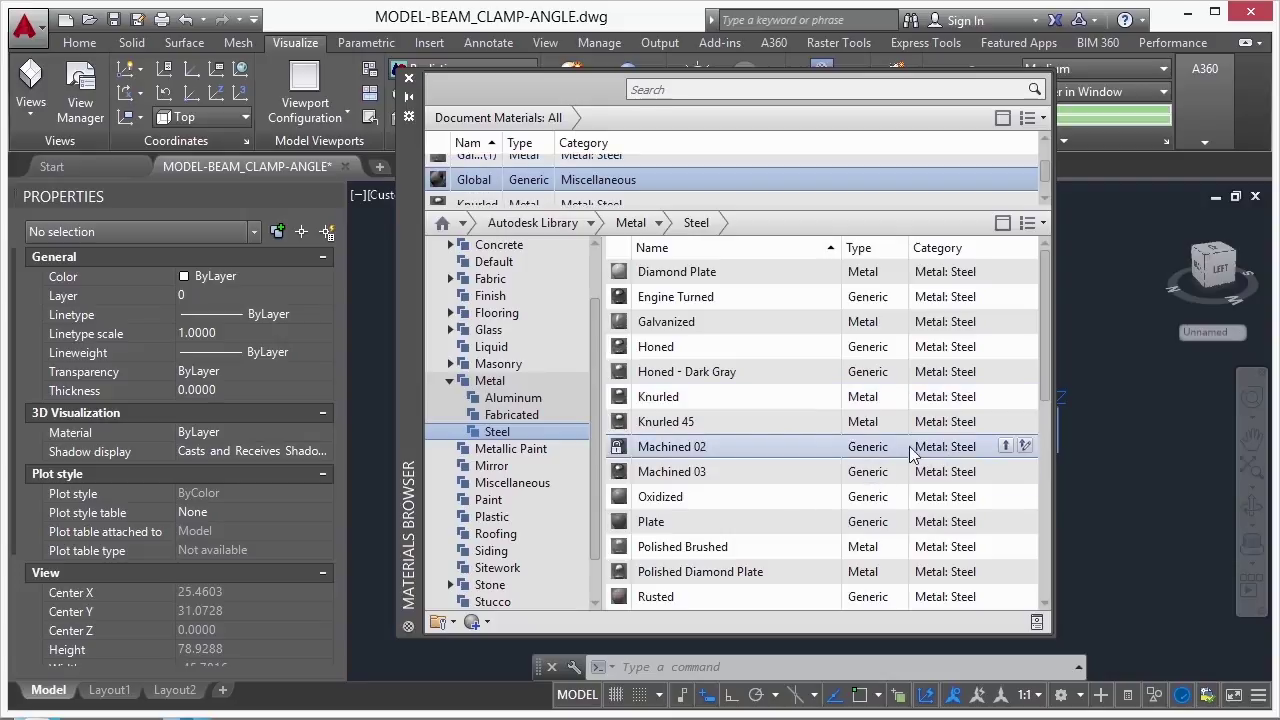
# Step: Add the Machined 03 steel material to the Document Materials
pyautogui.rightClick(697, 476)
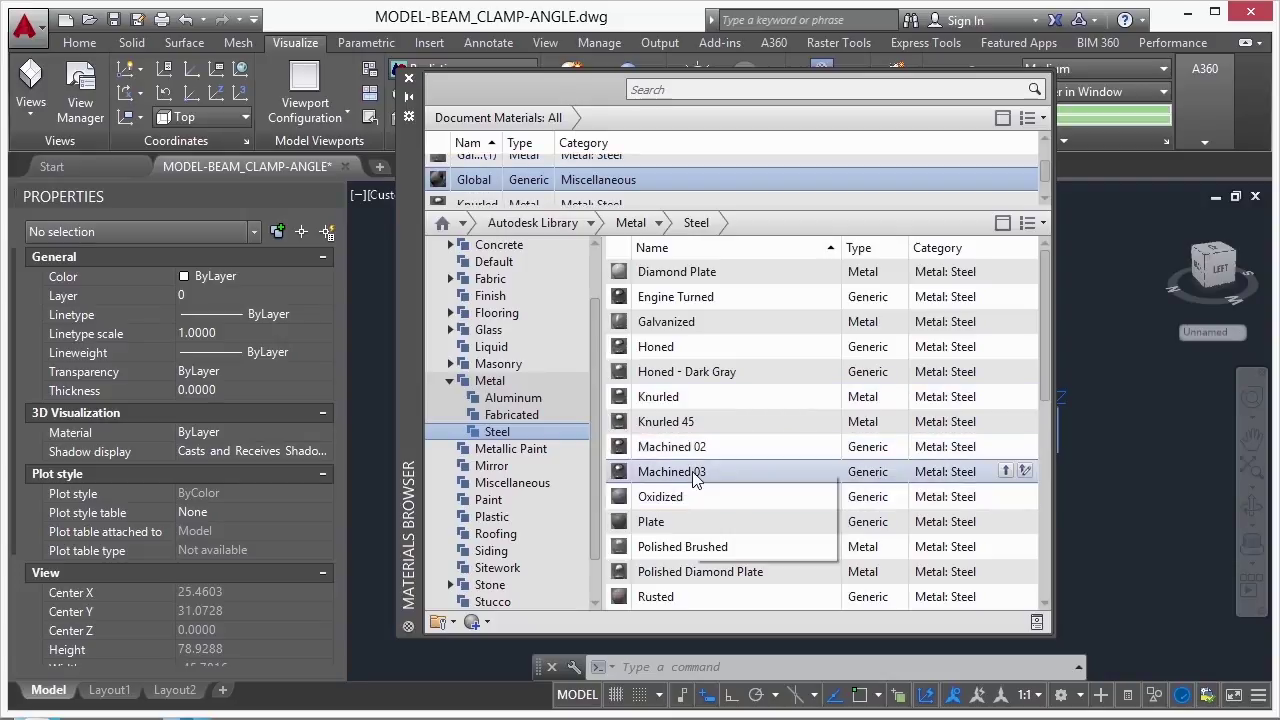
pyautogui.moveTo(748, 550)
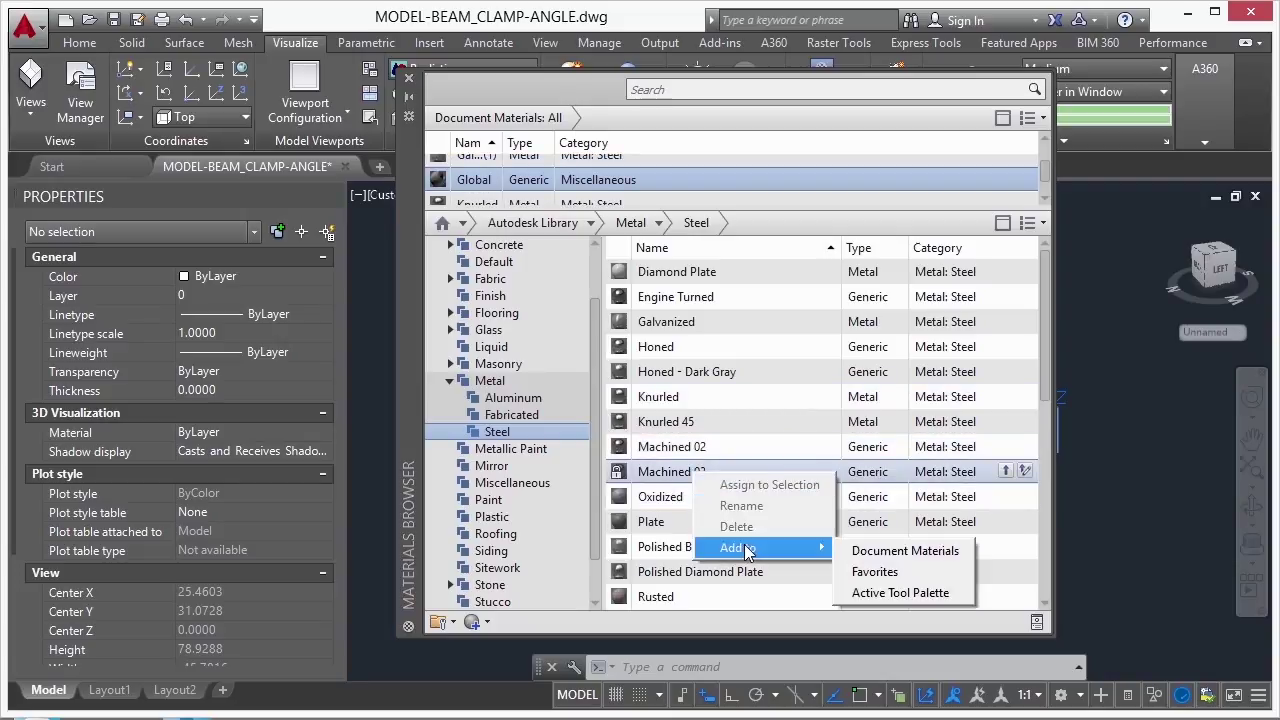
pyautogui.click(870, 551)
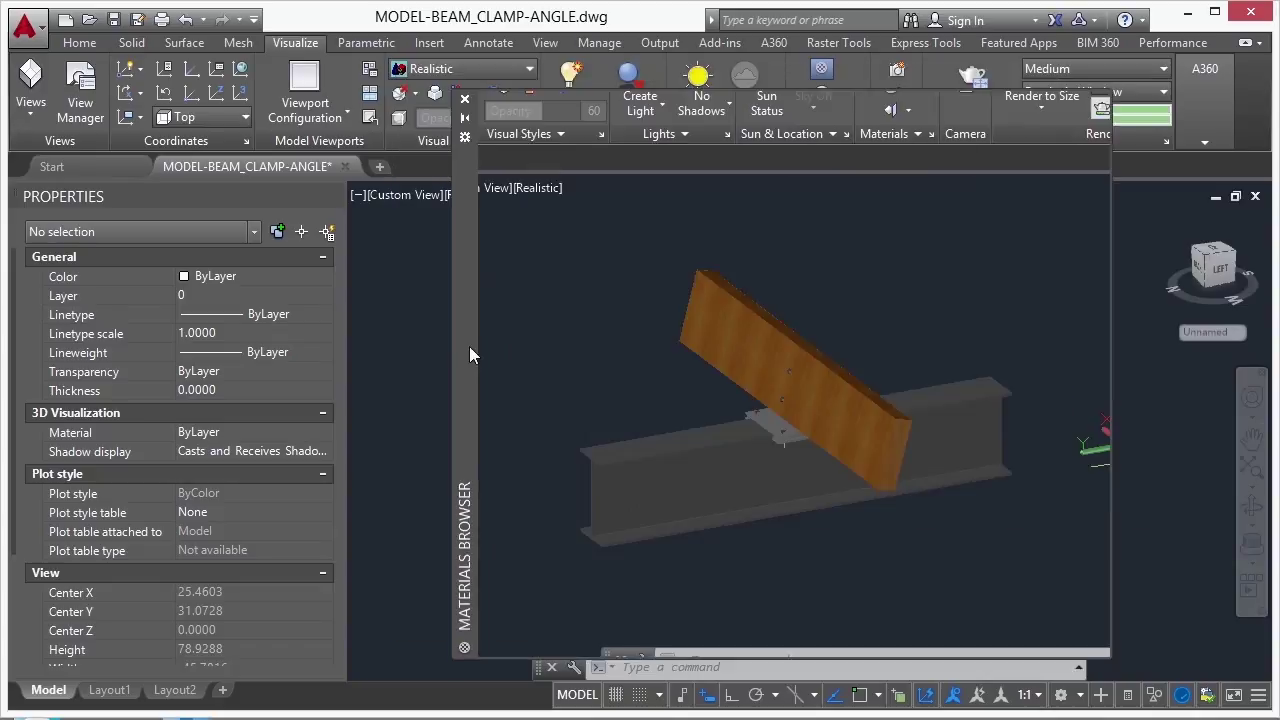
# Step: Move the Materials Browser aside and center the beam model in view
pyautogui.moveTo(469, 346)
pyautogui.click(318, 198)
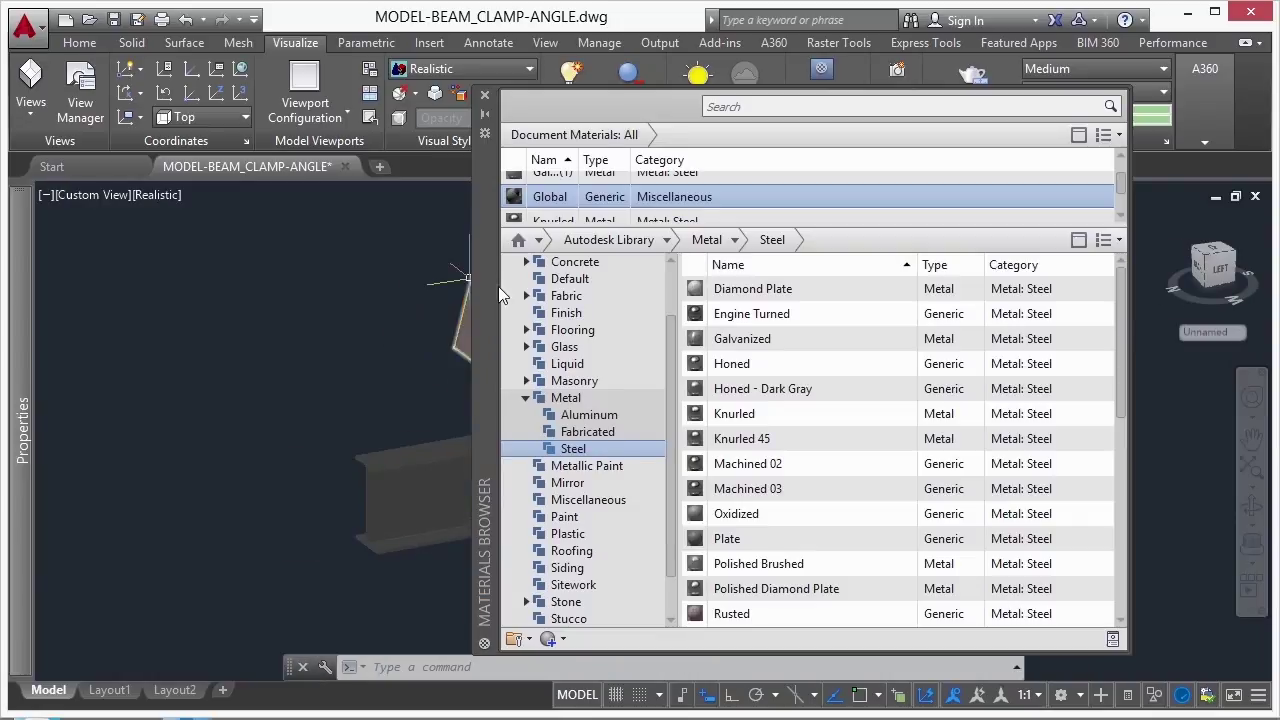
pyautogui.moveTo(500, 290); pyautogui.dragTo(72, 301)
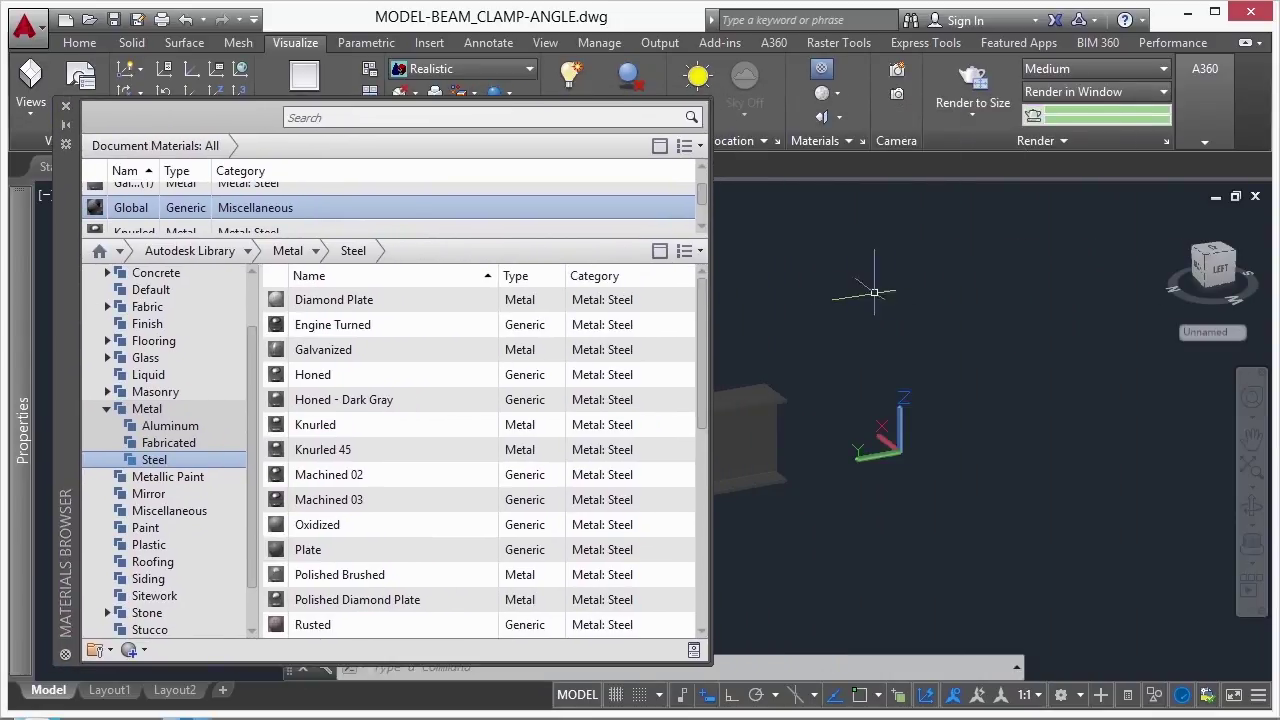
pyautogui.moveTo(874, 292); pyautogui.dragTo(1130, 265, button='middle')
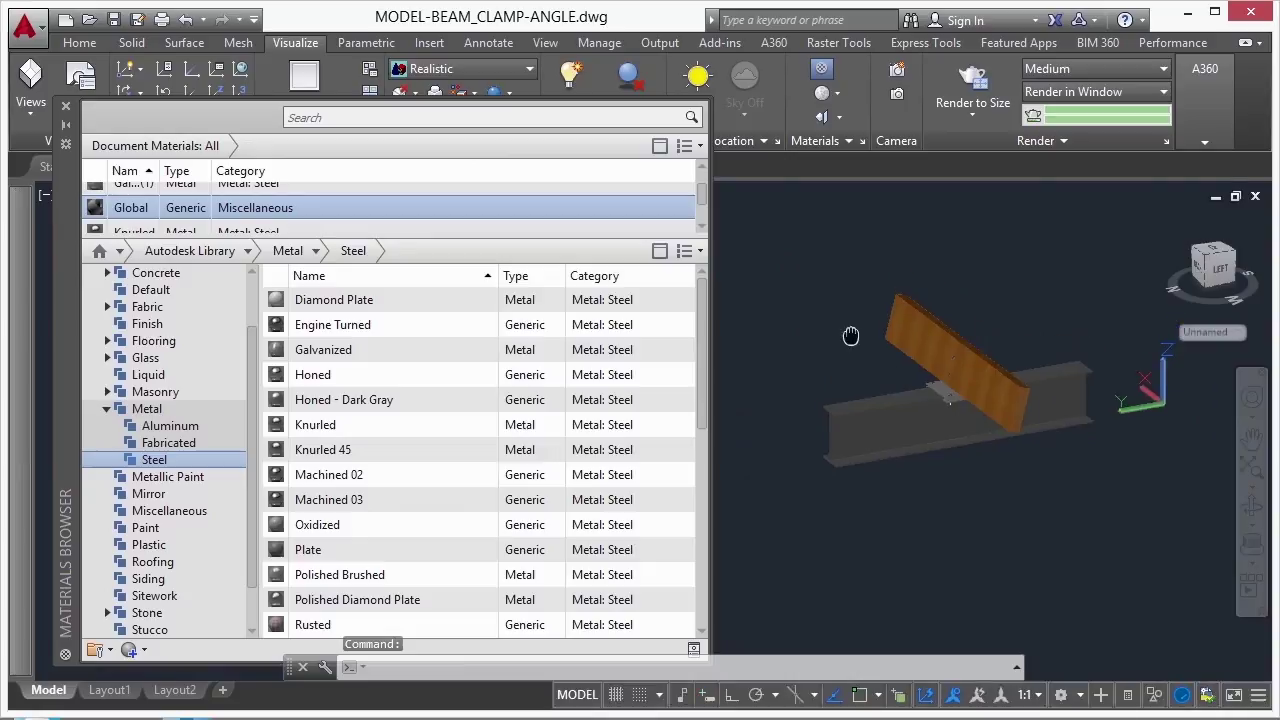
pyautogui.scroll(2, 850, 336)
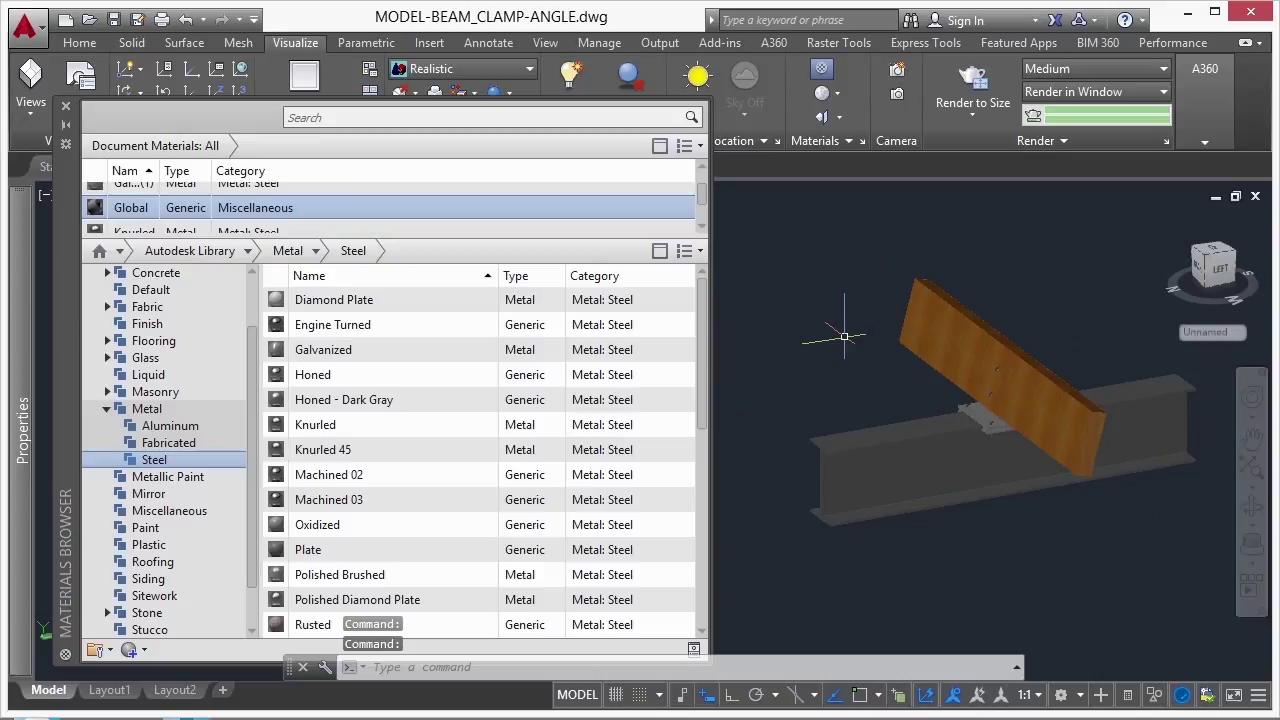
# Step: Drag the Knurled material onto the angled board and tuck the browser away
pyautogui.moveTo(318, 427); pyautogui.dragTo(751, 379)
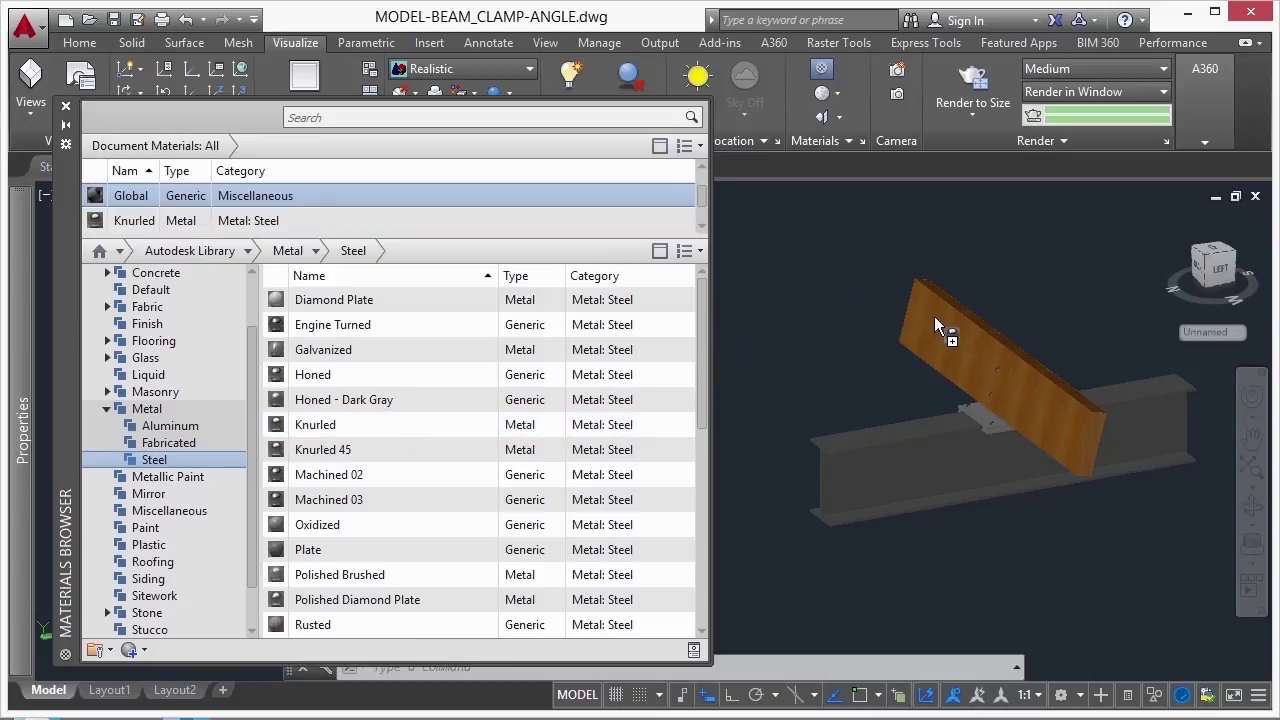
pyautogui.moveTo(934, 316); pyautogui.dragTo(934, 316)
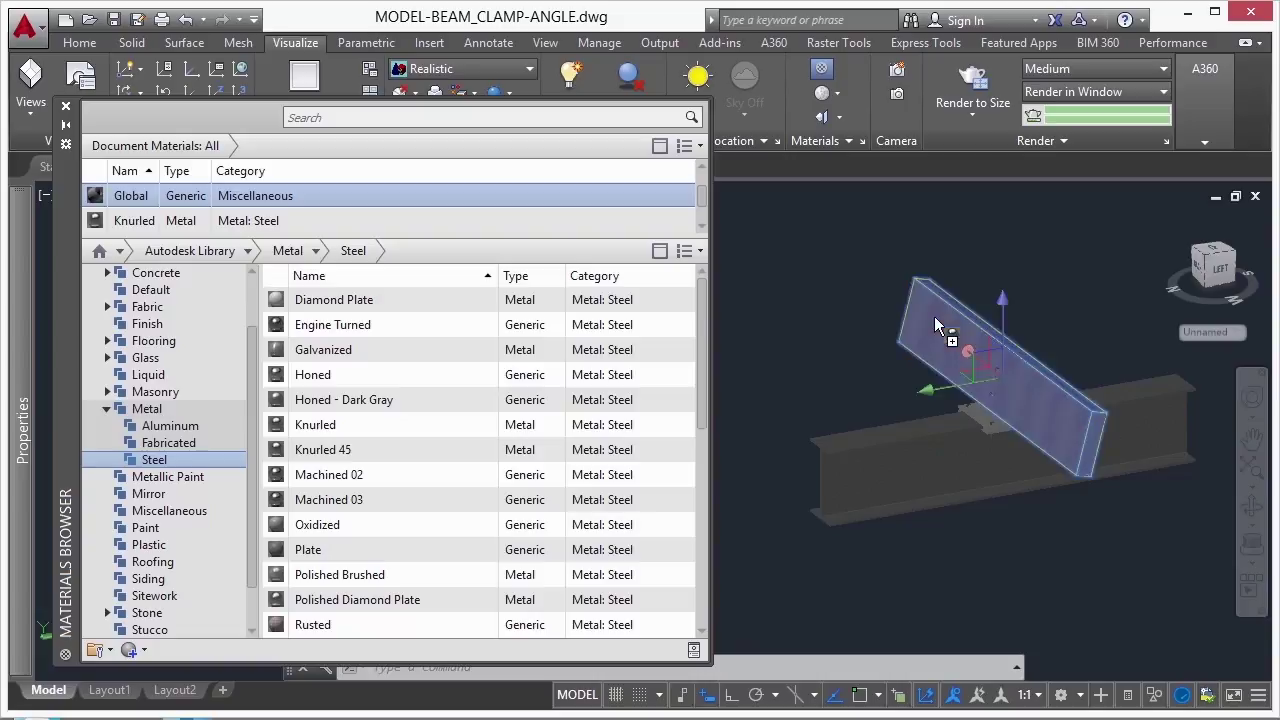
pyautogui.click(66, 124)
pyautogui.moveTo(21, 247)
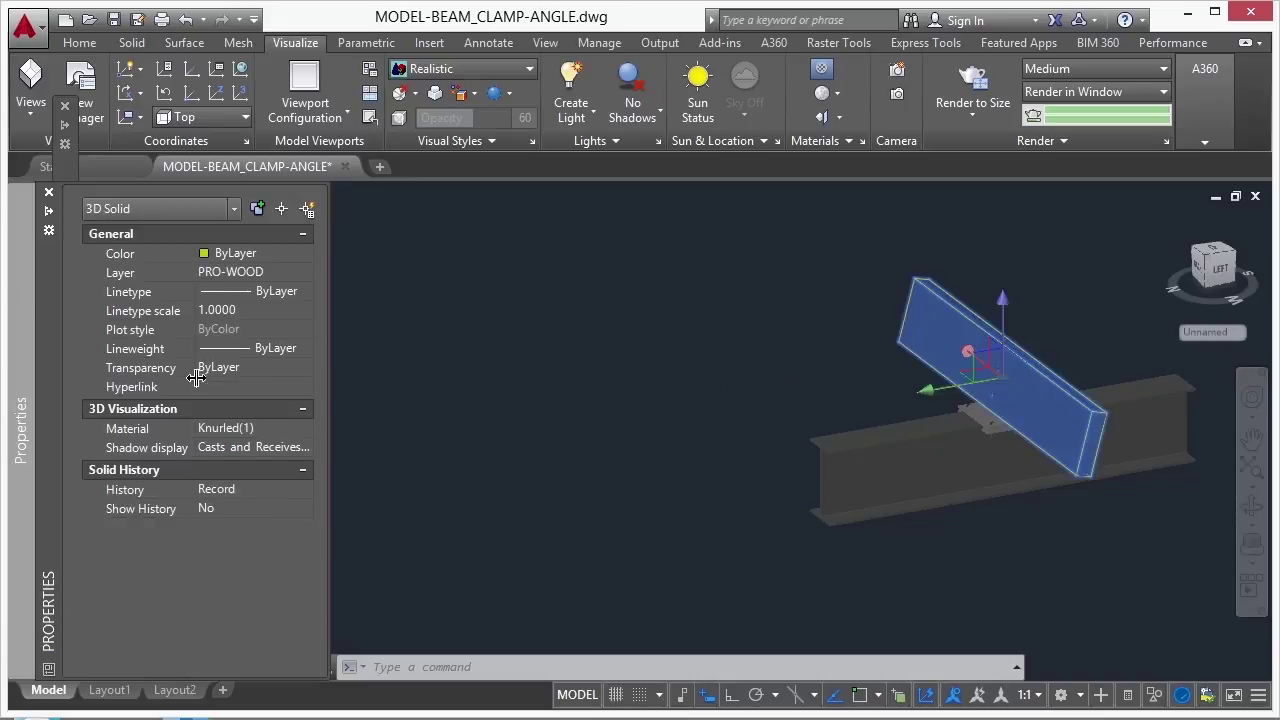
# Step: Set the angled board's Material property to ByLayer and deselect it
pyautogui.click(261, 429)
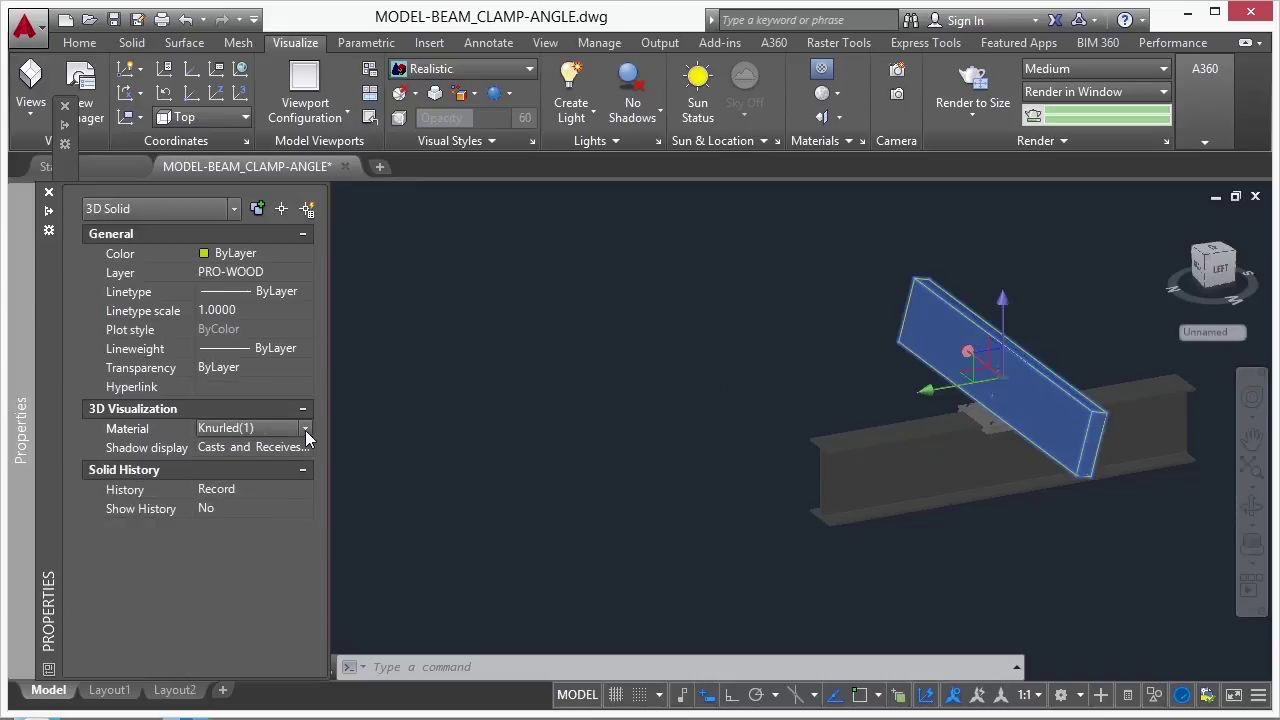
pyautogui.click(305, 428)
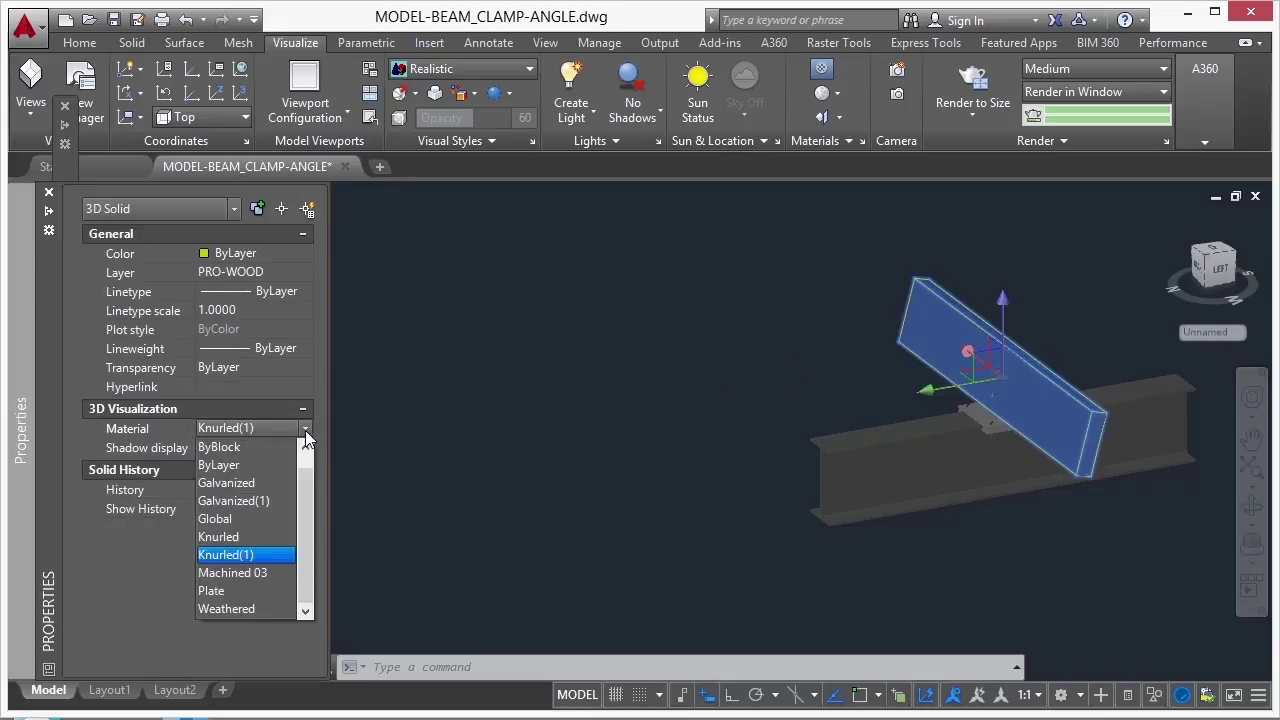
pyautogui.click(238, 464)
pyautogui.press('Escape')
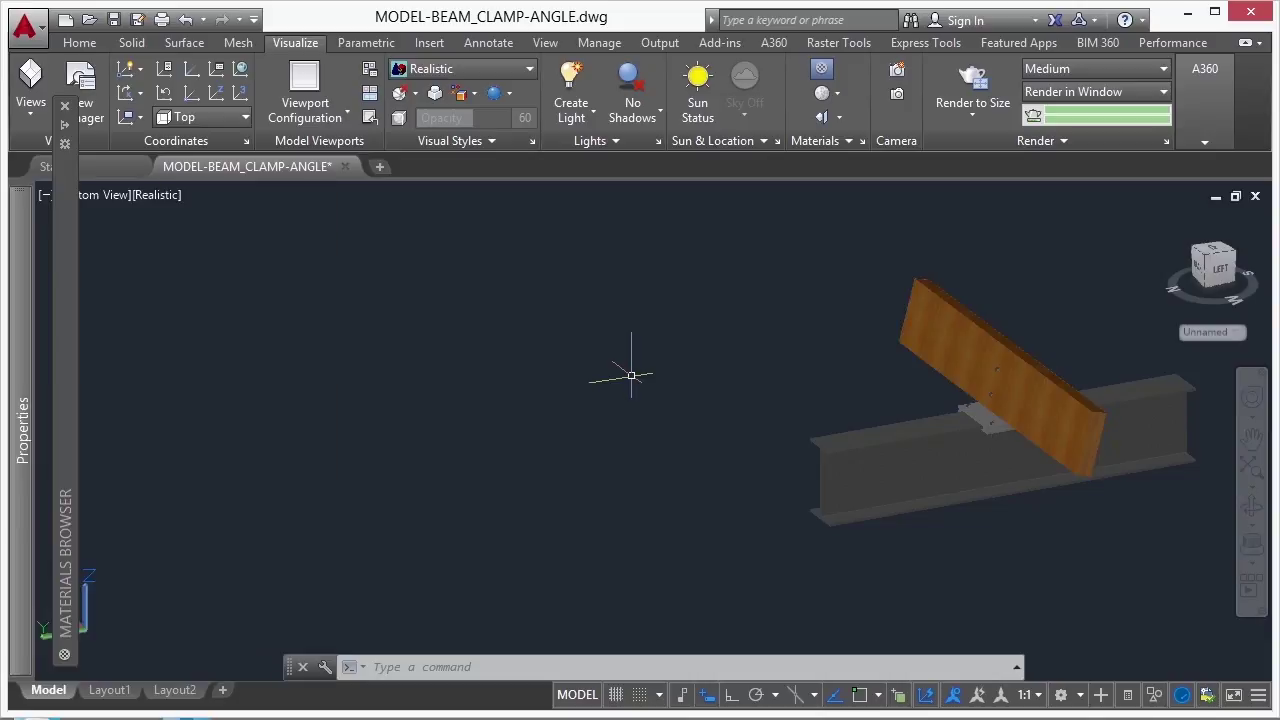
# Step: Using Attach By Layer, replace Galvanized with Knurled on the PRO-ANGLE layer and confirm
pyautogui.click(843, 140)
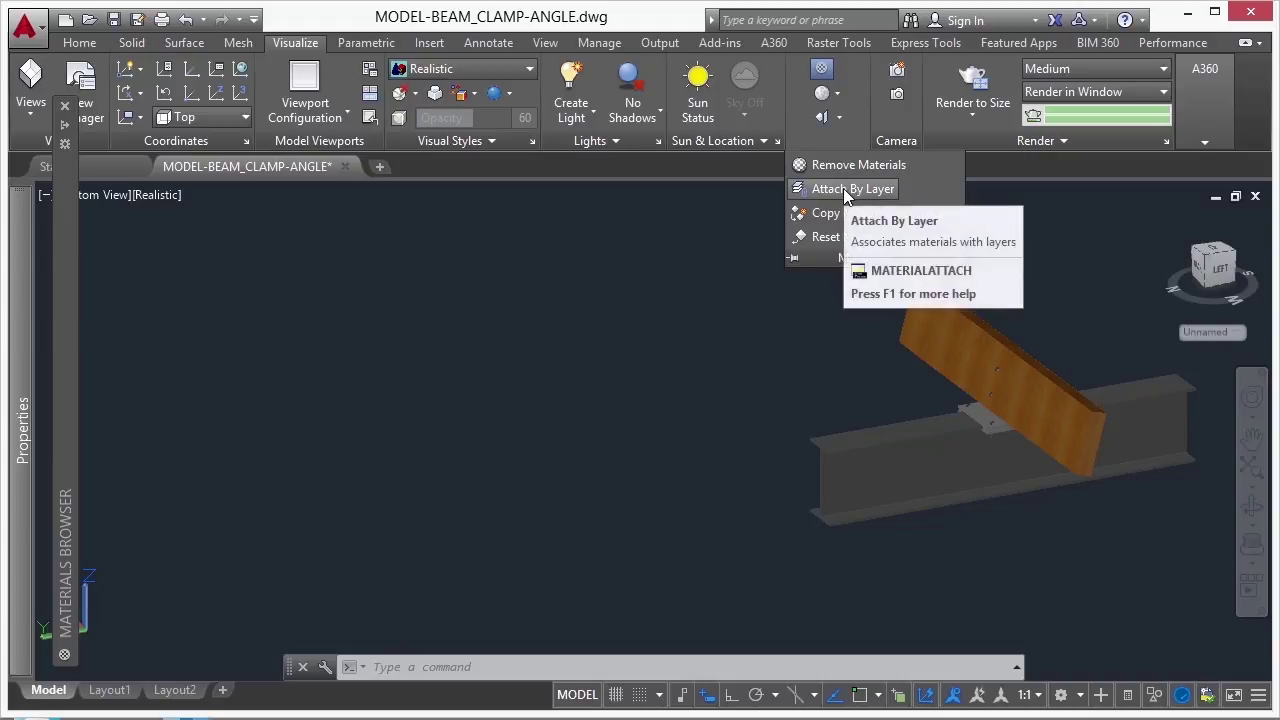
pyautogui.click(843, 188)
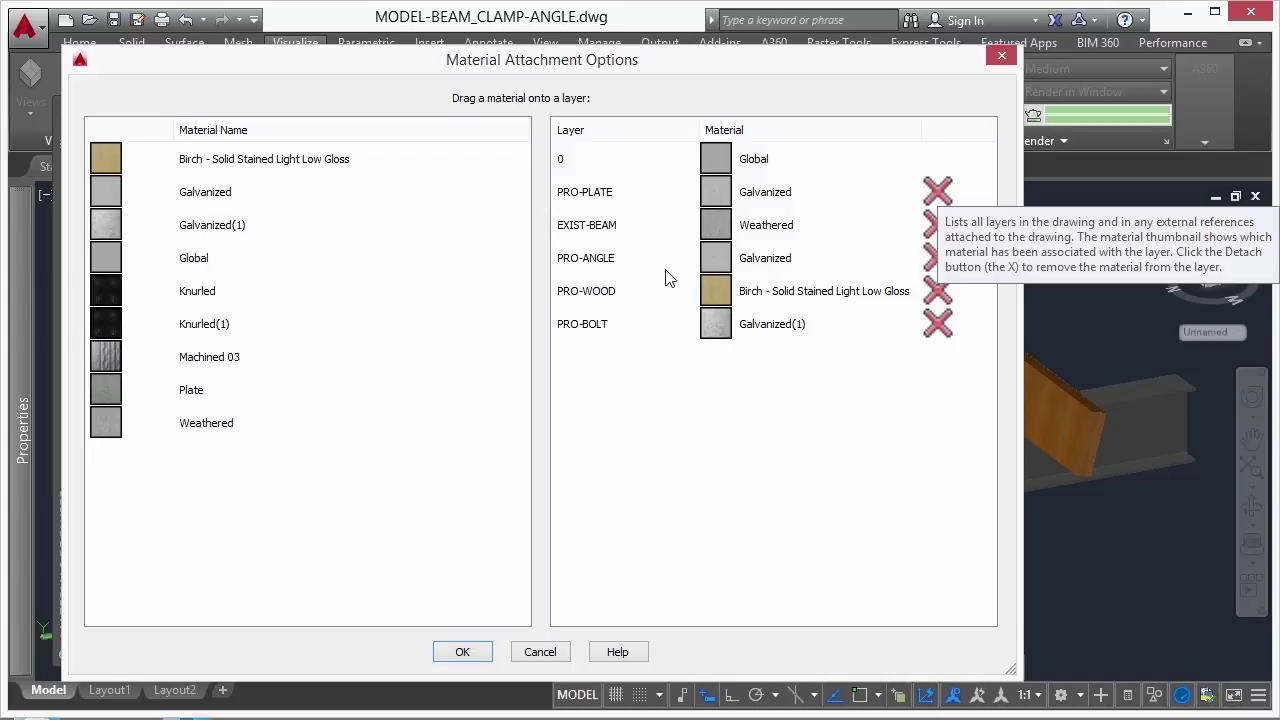
pyautogui.click(937, 263)
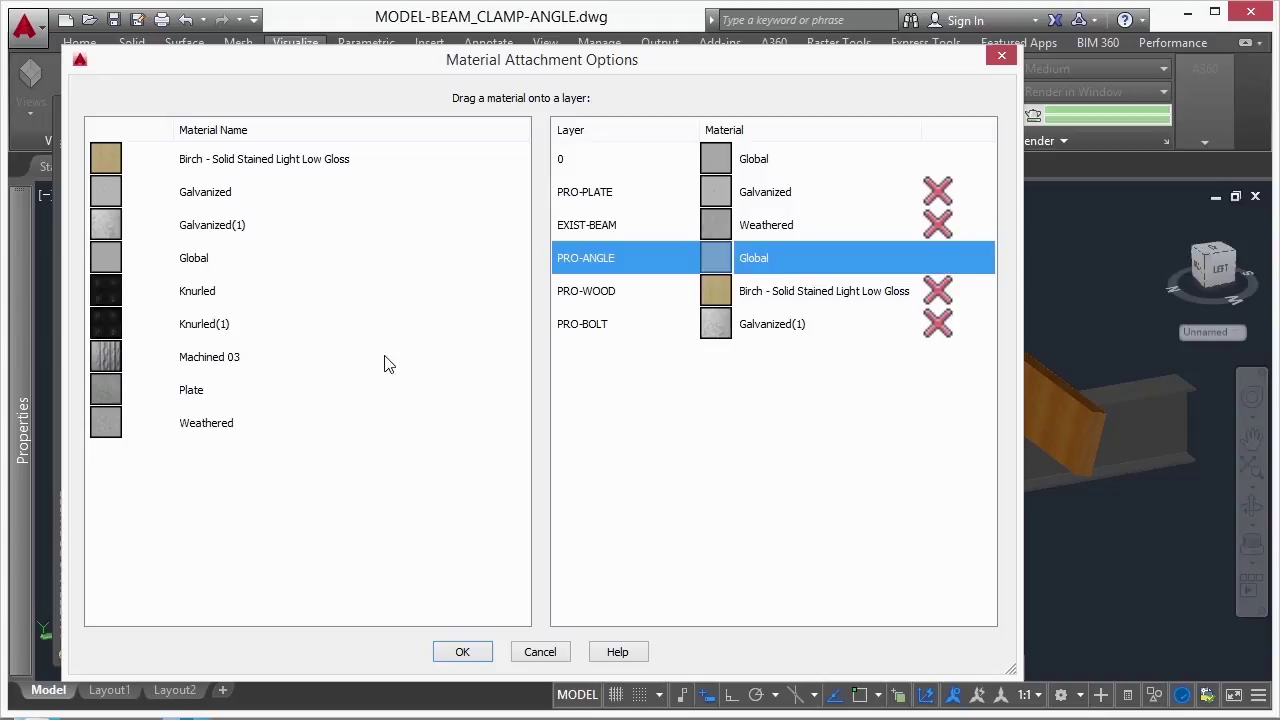
pyautogui.moveTo(104, 293); pyautogui.dragTo(777, 268)
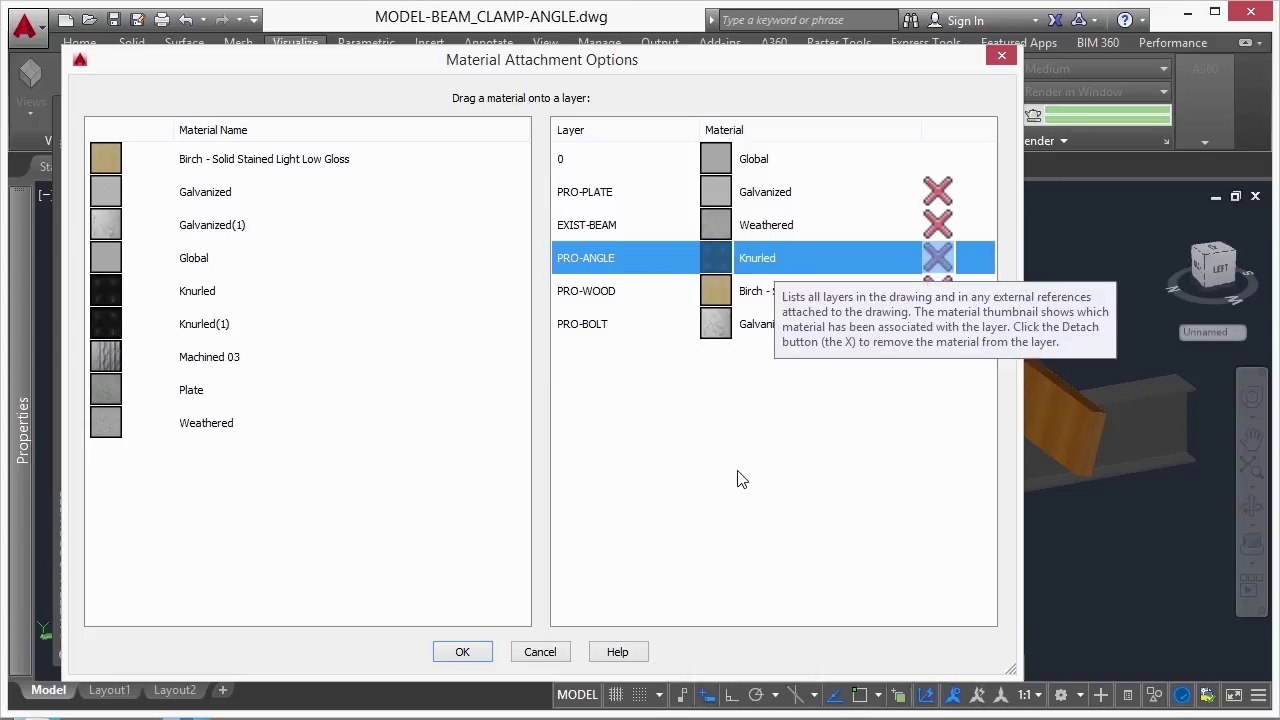
pyautogui.click(463, 653)
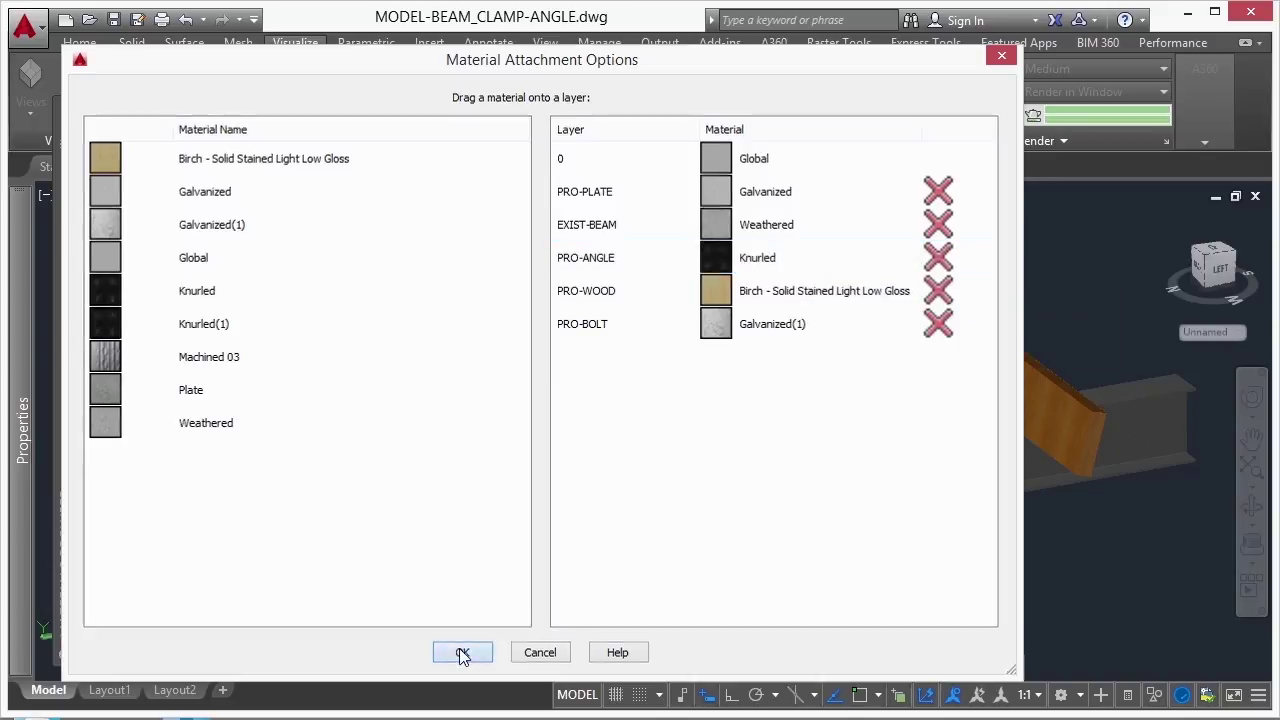
# Step: Center the clamp and render a window around the board and beam with Render in Region
pyautogui.scroll(3, 1000, 400)
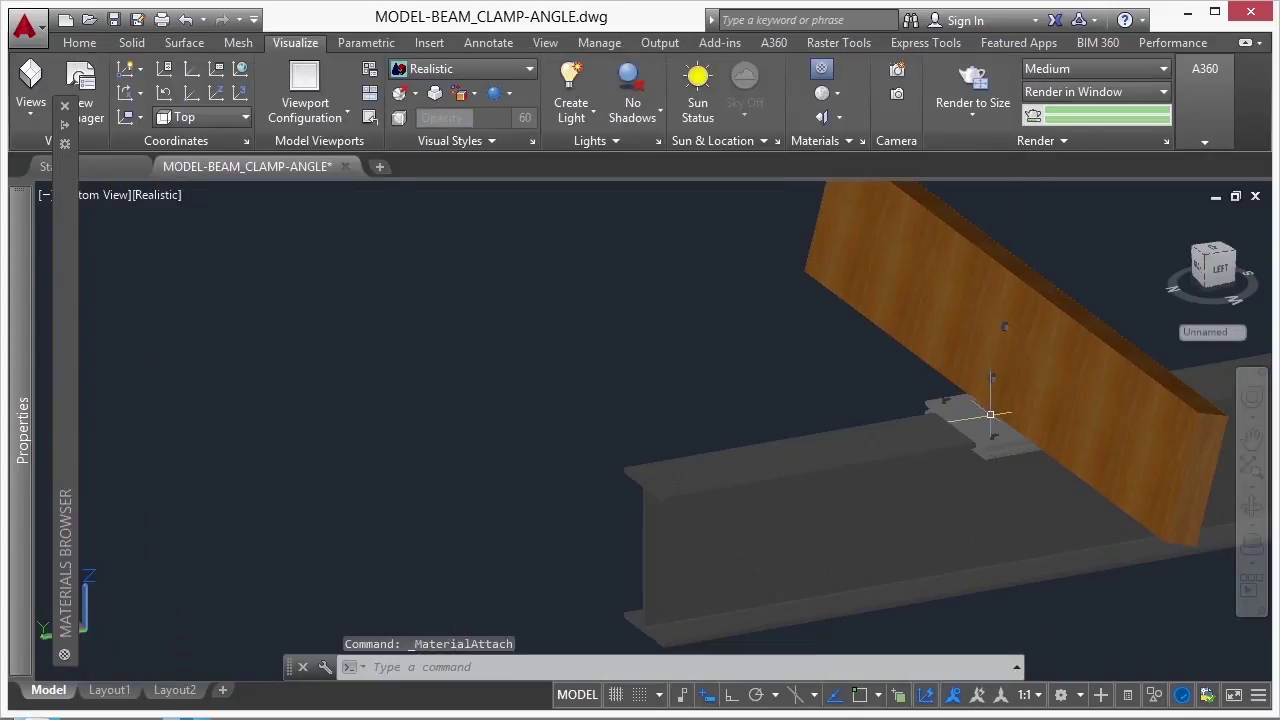
pyautogui.moveTo(990, 413); pyautogui.dragTo(680, 423, button='middle')
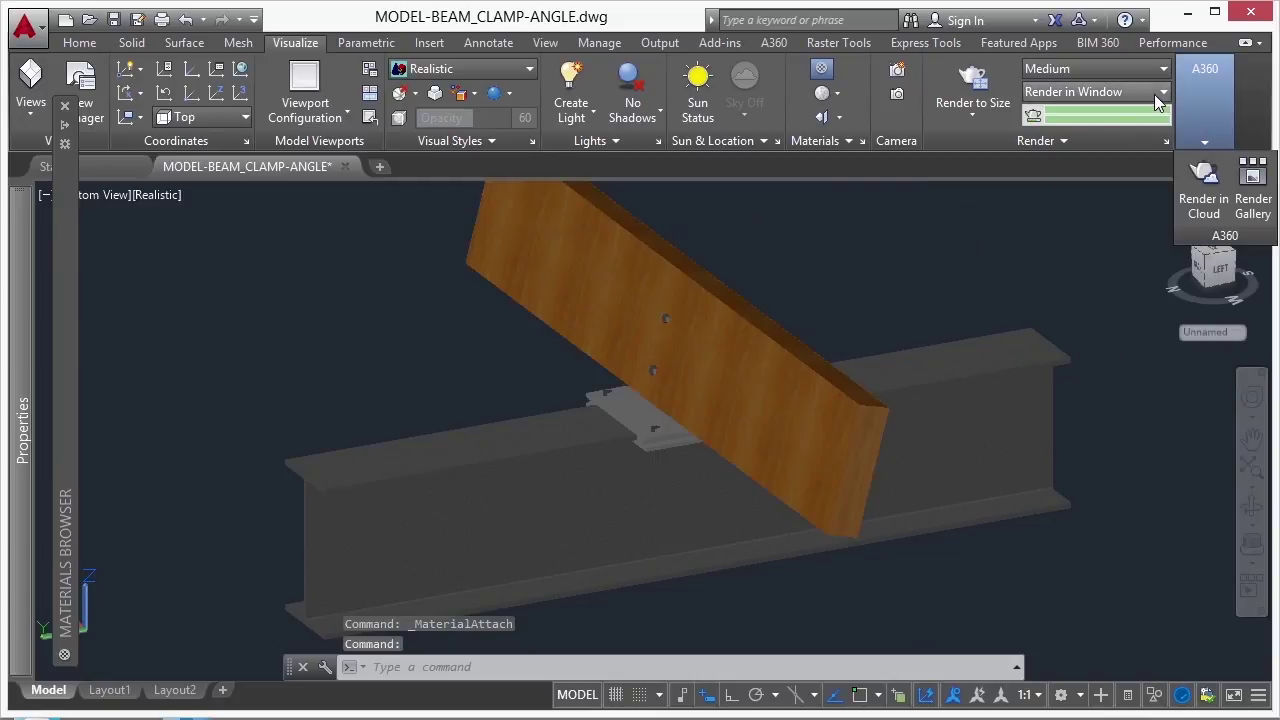
pyautogui.click(1154, 92)
pyautogui.click(1094, 151)
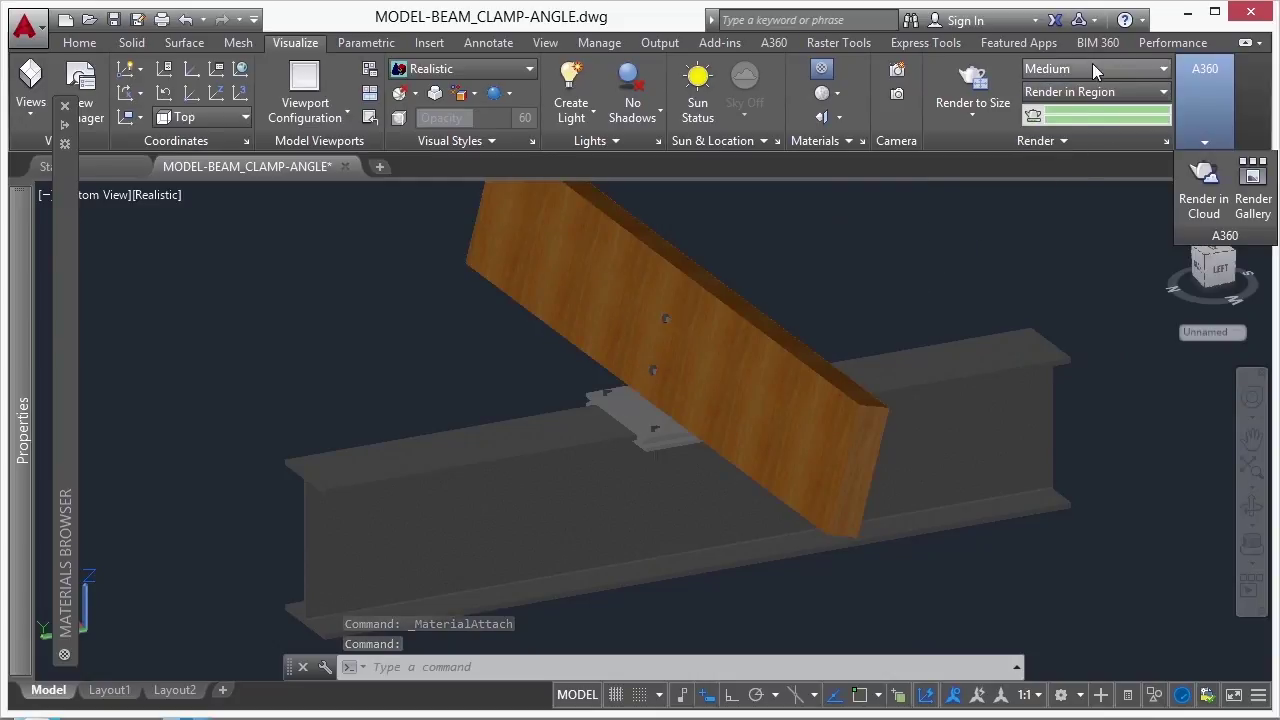
pyautogui.click(985, 85)
pyautogui.click(855, 264)
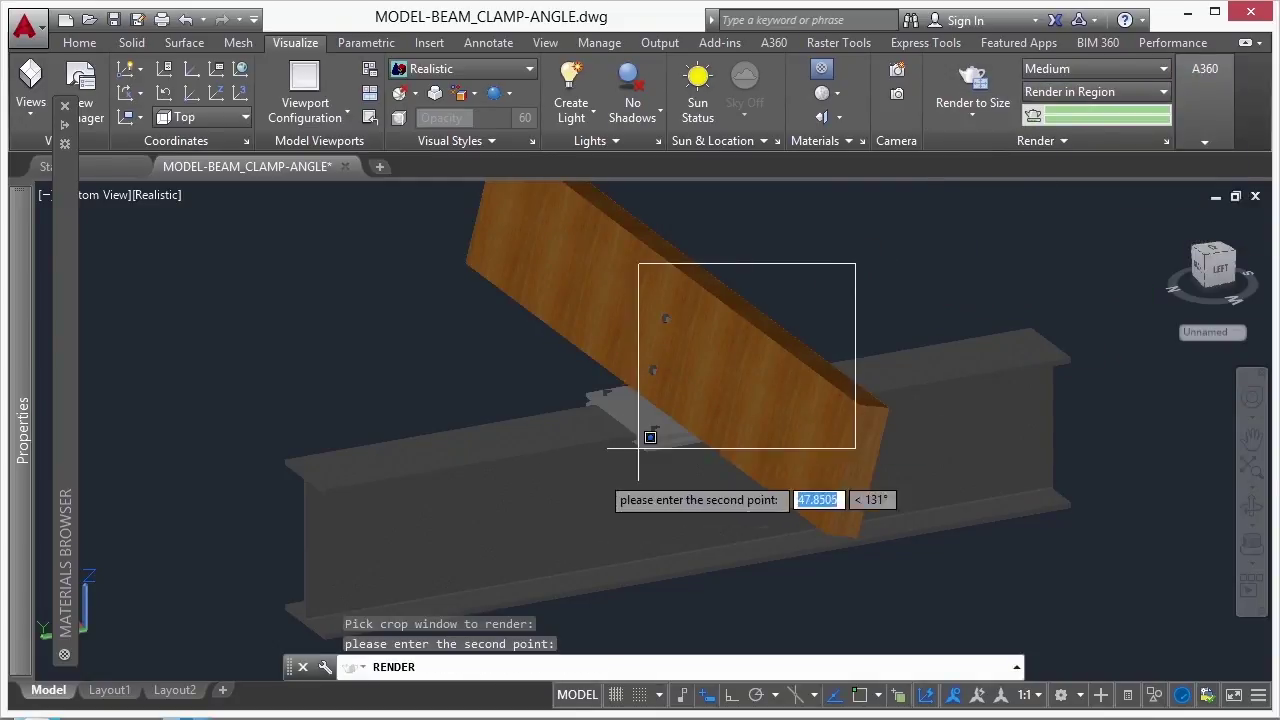
pyautogui.click(503, 558)
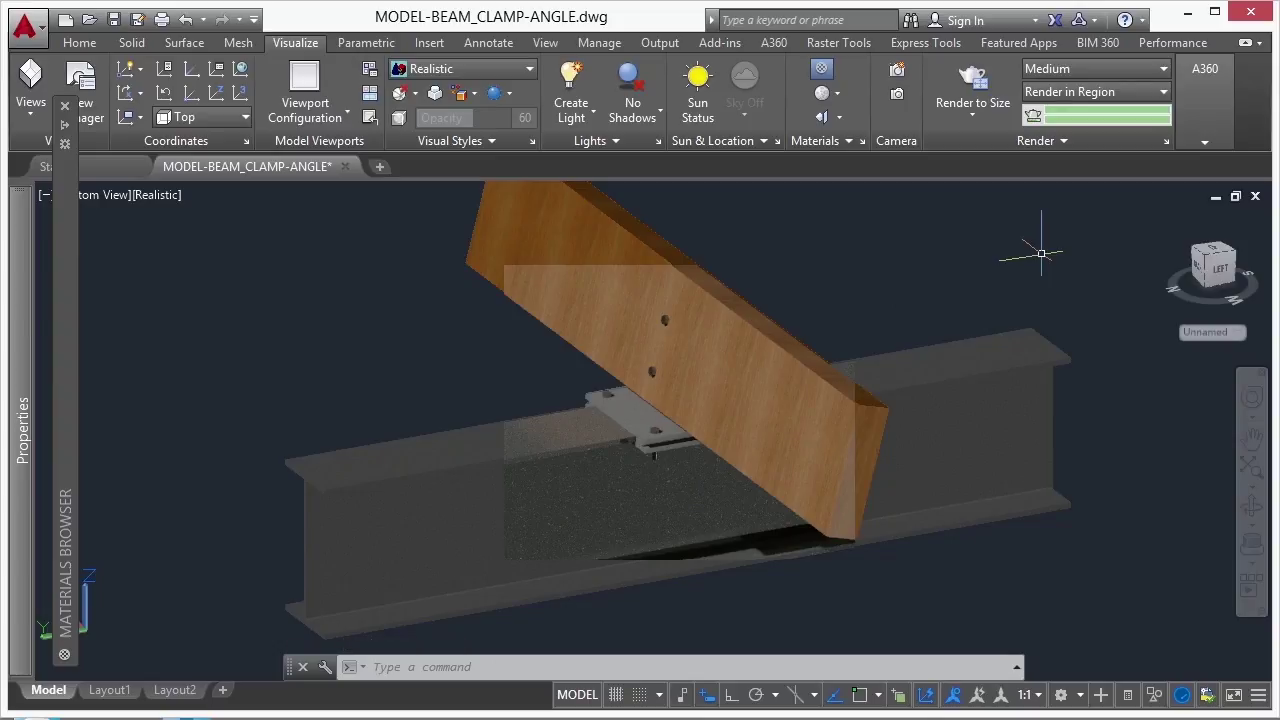
pyautogui.scroll(-2, 986, 282)
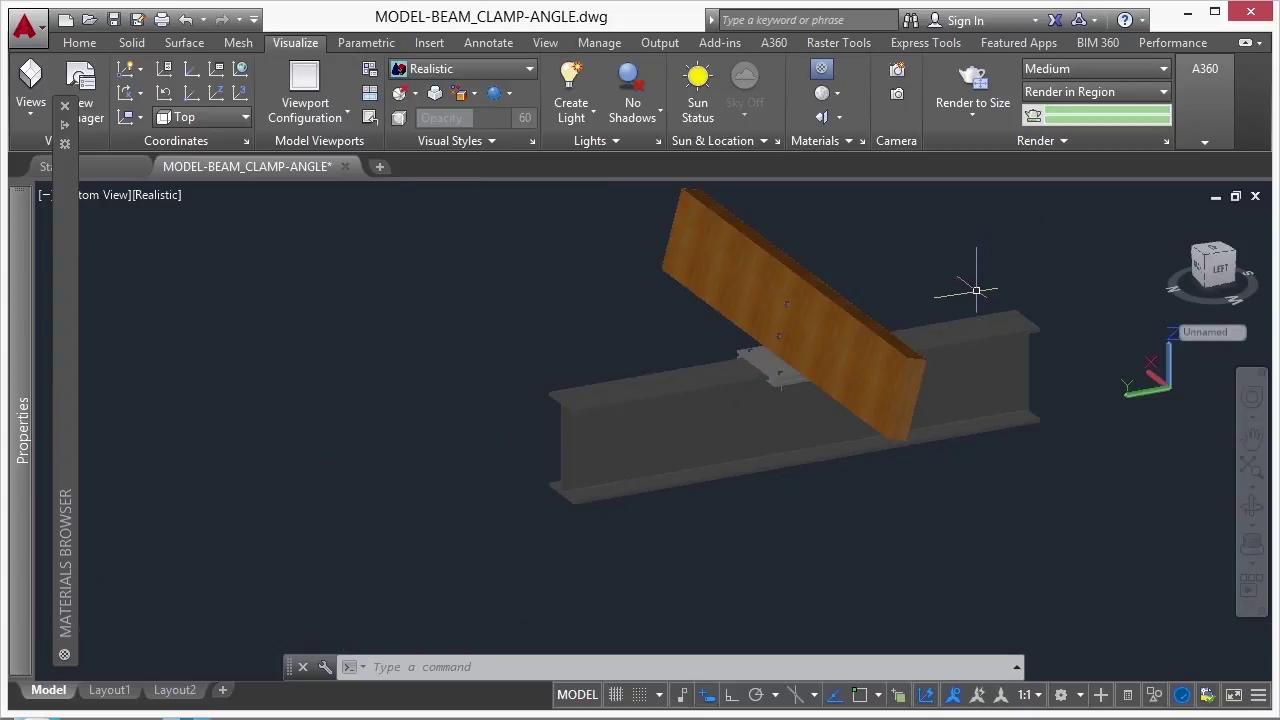